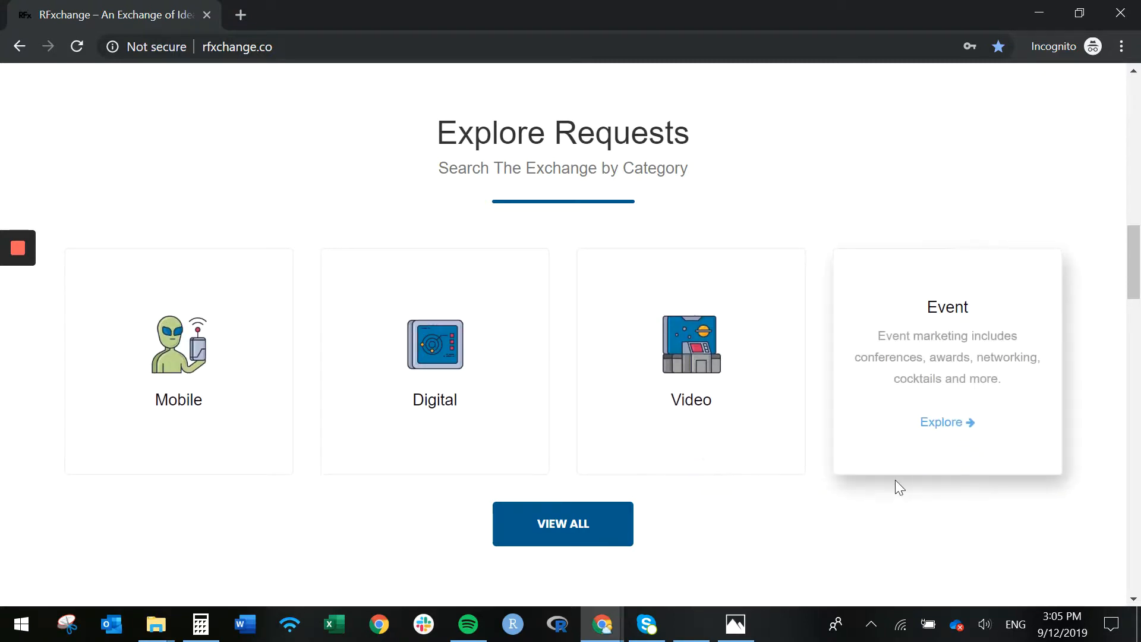
Review the home page's request categories, the two join offers and the customer testimonial
{"action": "scroll", "coordinate": [740, 552], "scroll_direction": "down", "scroll_amount": 1}
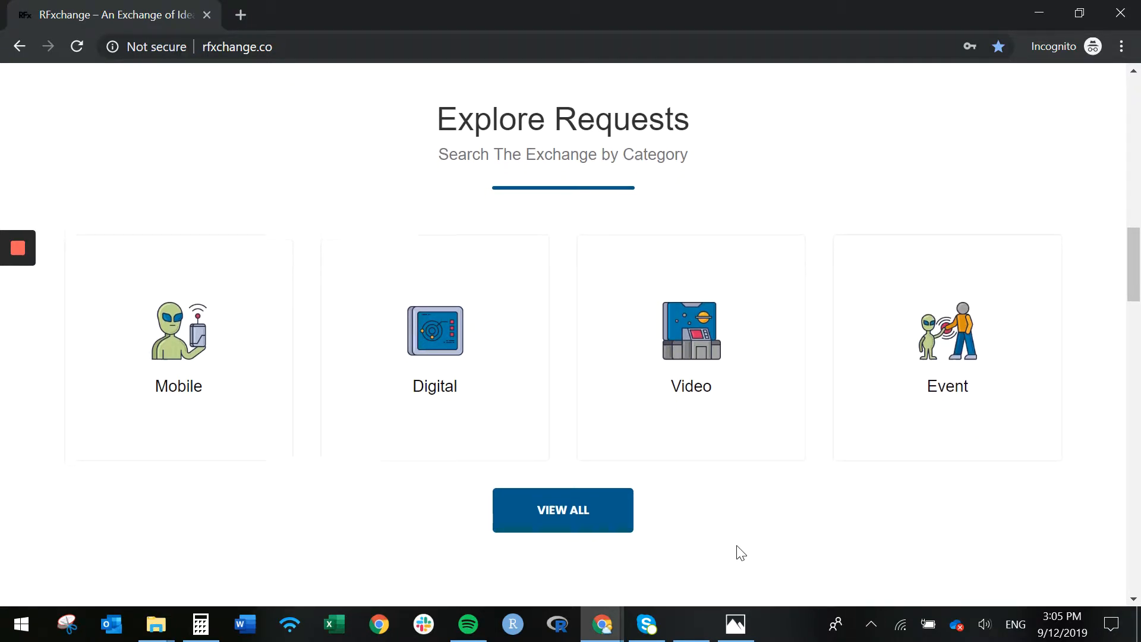
{"action": "scroll", "coordinate": [739, 552], "scroll_direction": "down", "scroll_amount": 3}
{"action": "scroll", "coordinate": [737, 552], "scroll_direction": "down", "scroll_amount": 4}
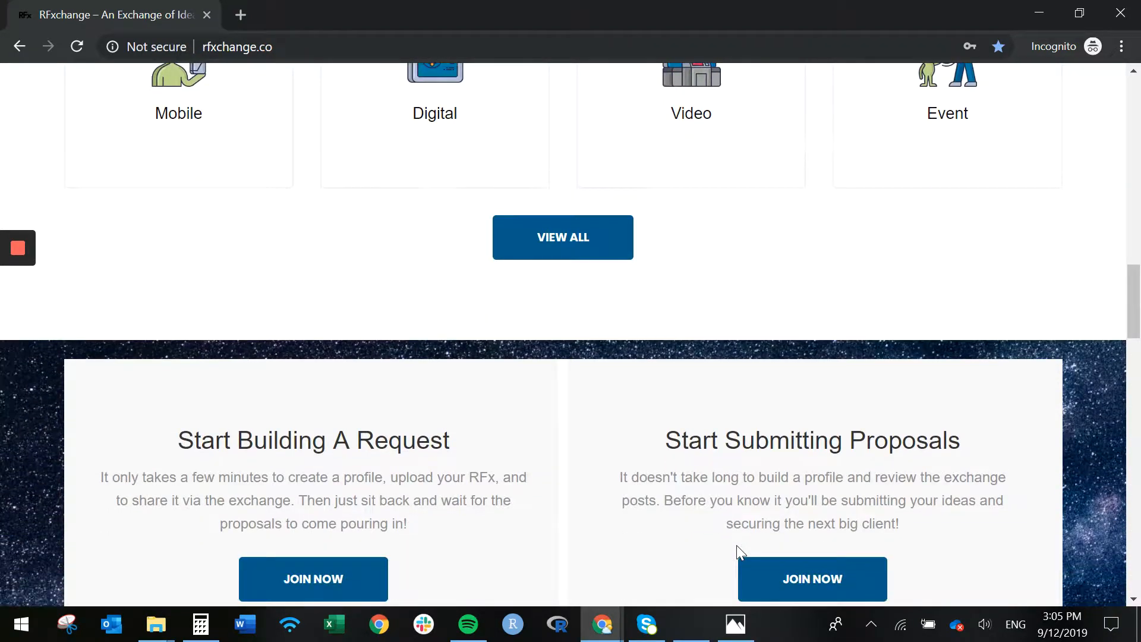
{"action": "scroll", "coordinate": [740, 552], "scroll_direction": "down", "scroll_amount": 1}
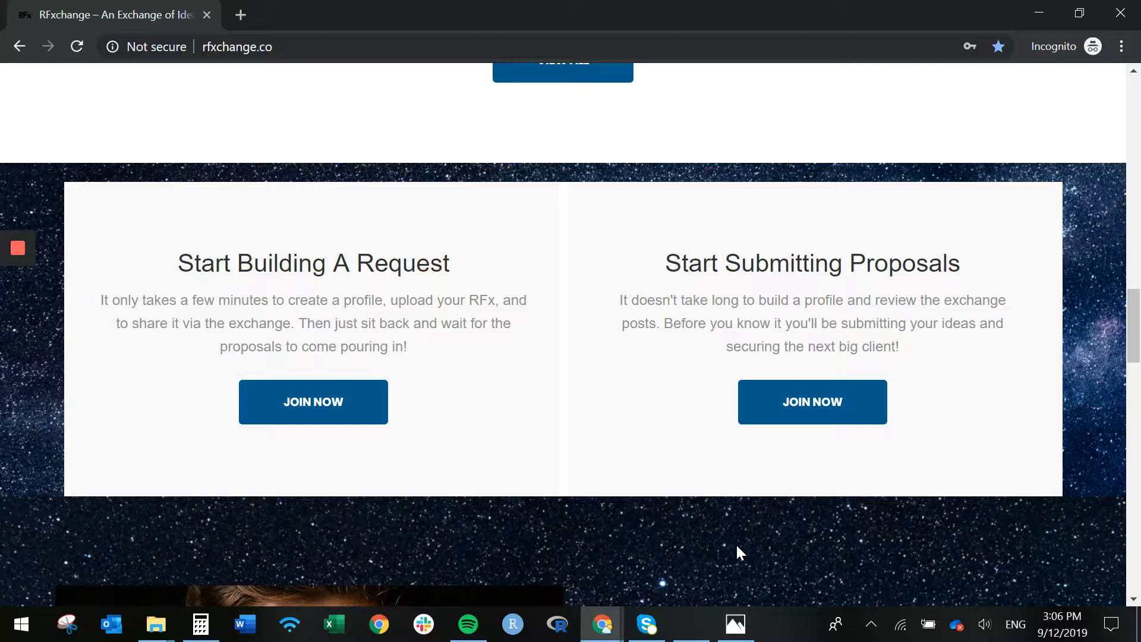
{"action": "scroll", "coordinate": [737, 546], "scroll_direction": "down", "scroll_amount": 2}
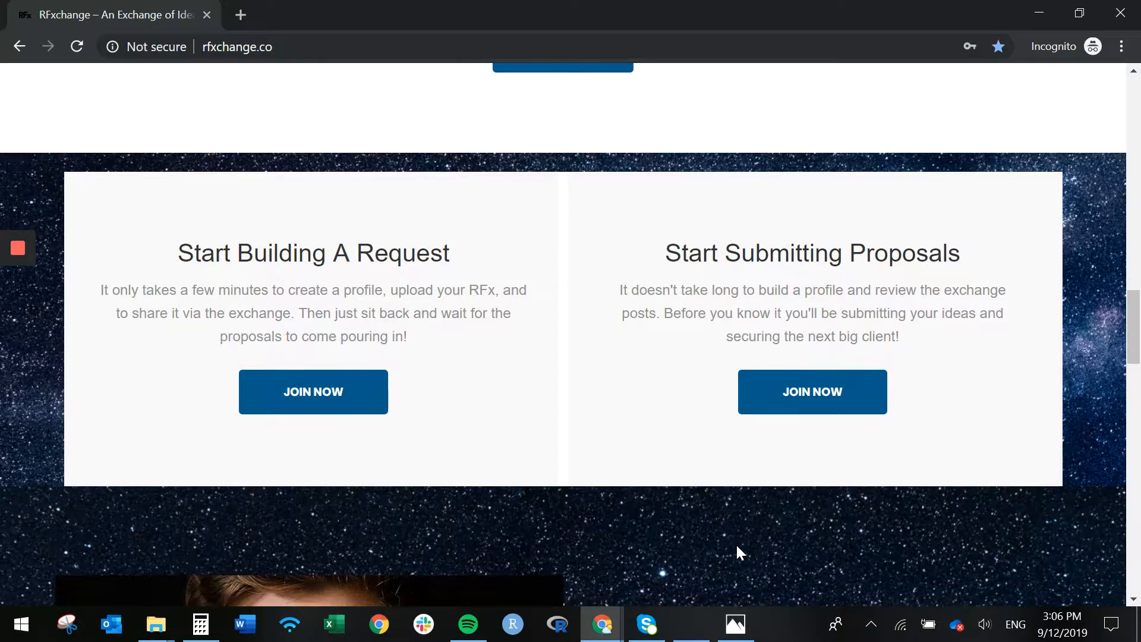
{"action": "scroll", "coordinate": [736, 543], "scroll_direction": "down", "scroll_amount": 5}
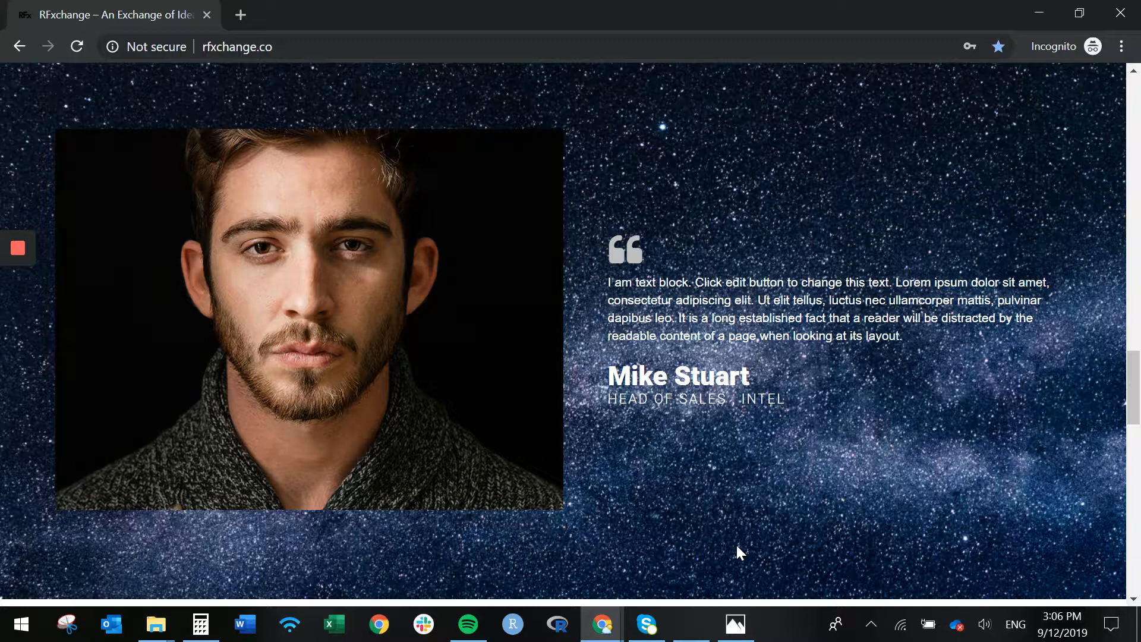
{"action": "scroll", "coordinate": [737, 547], "scroll_direction": "down", "scroll_amount": 2}
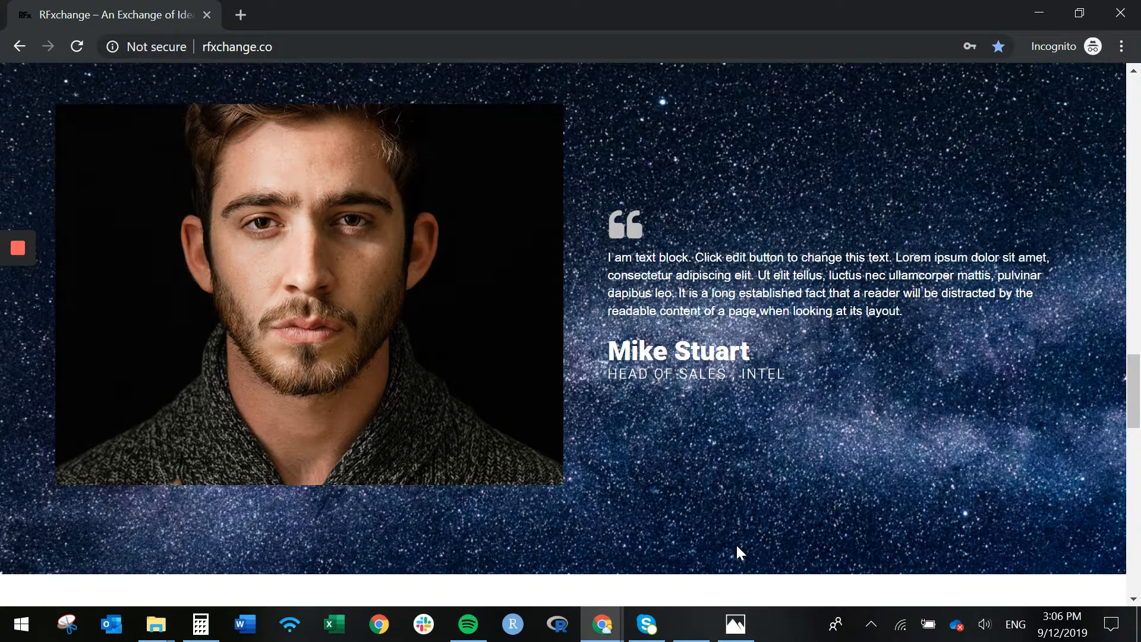
{"action": "scroll", "coordinate": [740, 552], "scroll_direction": "down", "scroll_amount": 6}
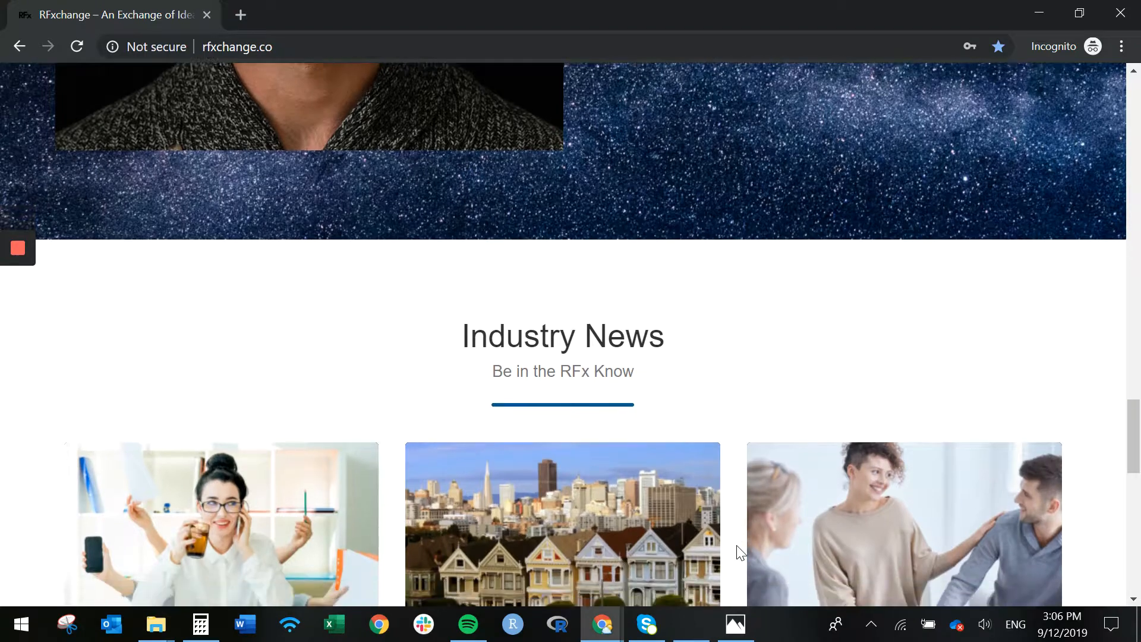
Look through the Industry News articles and the company links in the home page footer
{"action": "scroll", "coordinate": [740, 552], "scroll_direction": "down", "scroll_amount": 2}
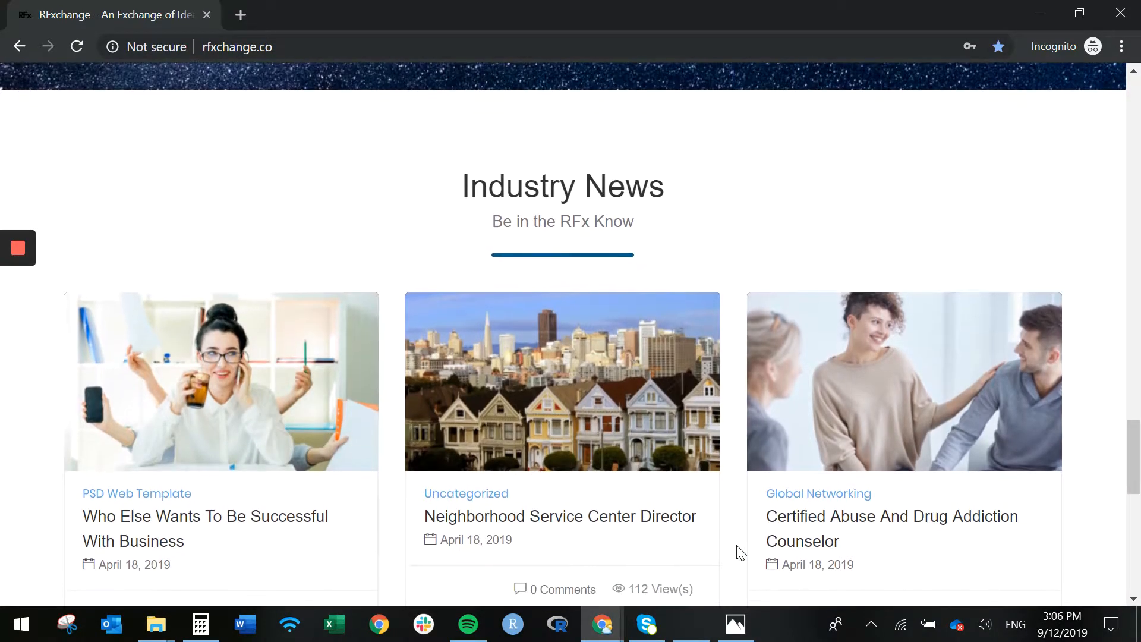
{"action": "scroll", "coordinate": [740, 553], "scroll_direction": "down", "scroll_amount": 1}
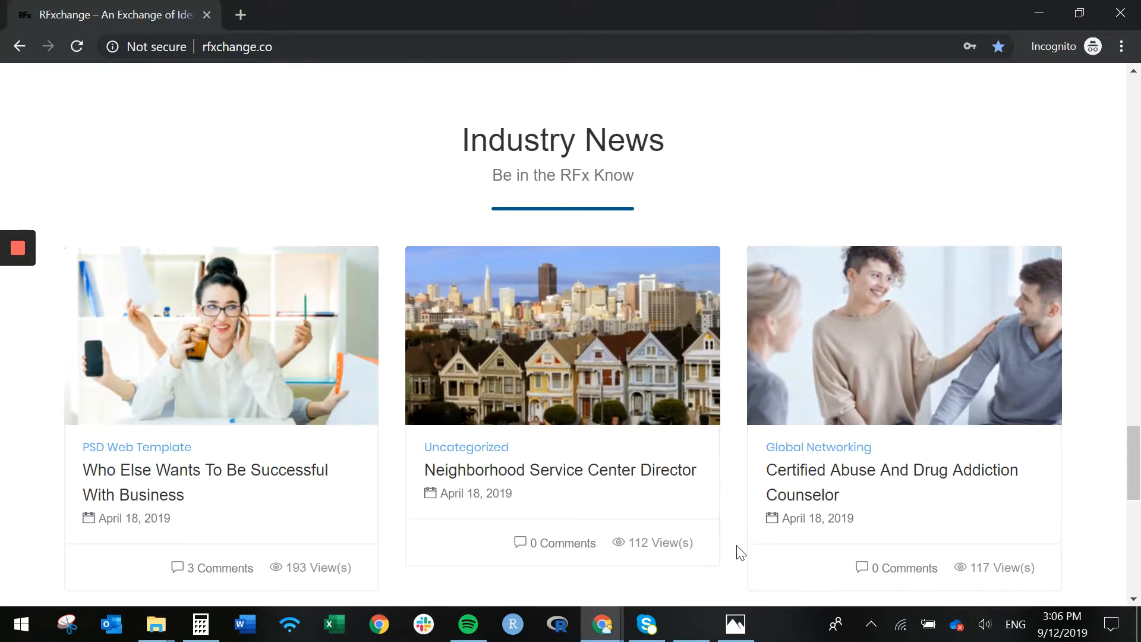
{"action": "scroll", "coordinate": [740, 553], "scroll_direction": "down", "scroll_amount": 1}
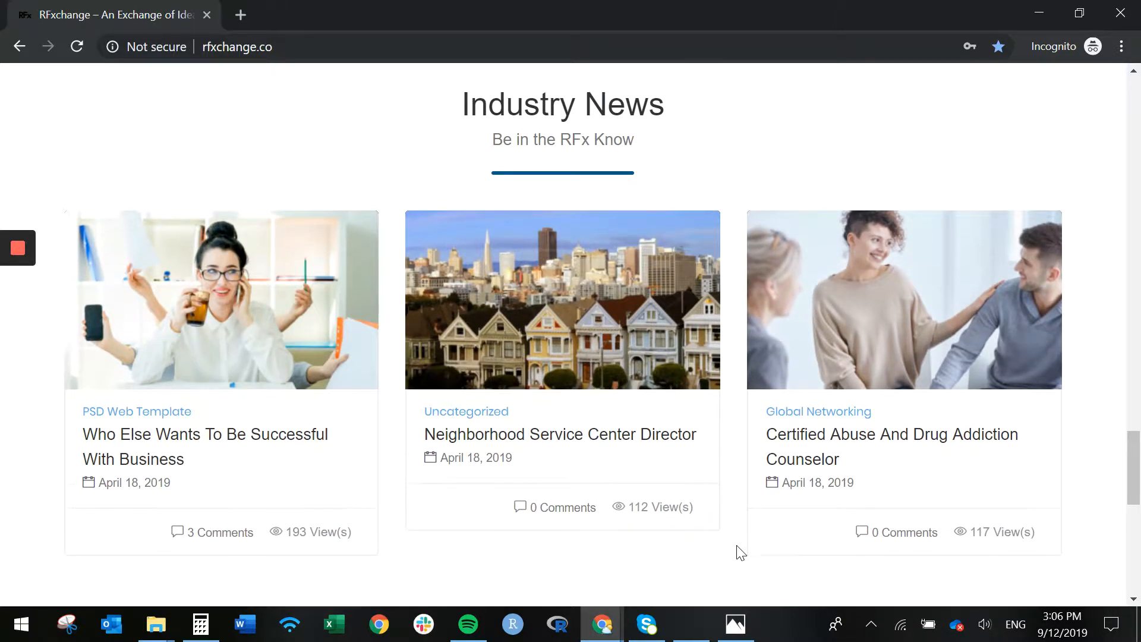
{"action": "scroll", "coordinate": [740, 553], "scroll_direction": "down", "scroll_amount": 1}
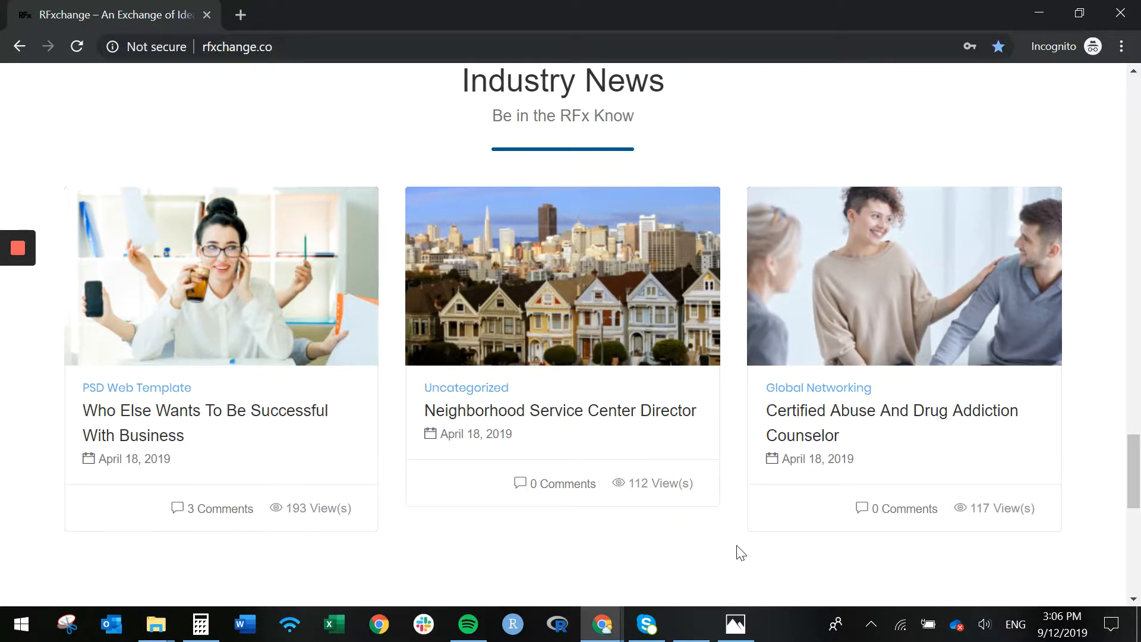
{"action": "scroll", "coordinate": [740, 552], "scroll_direction": "down", "scroll_amount": 1}
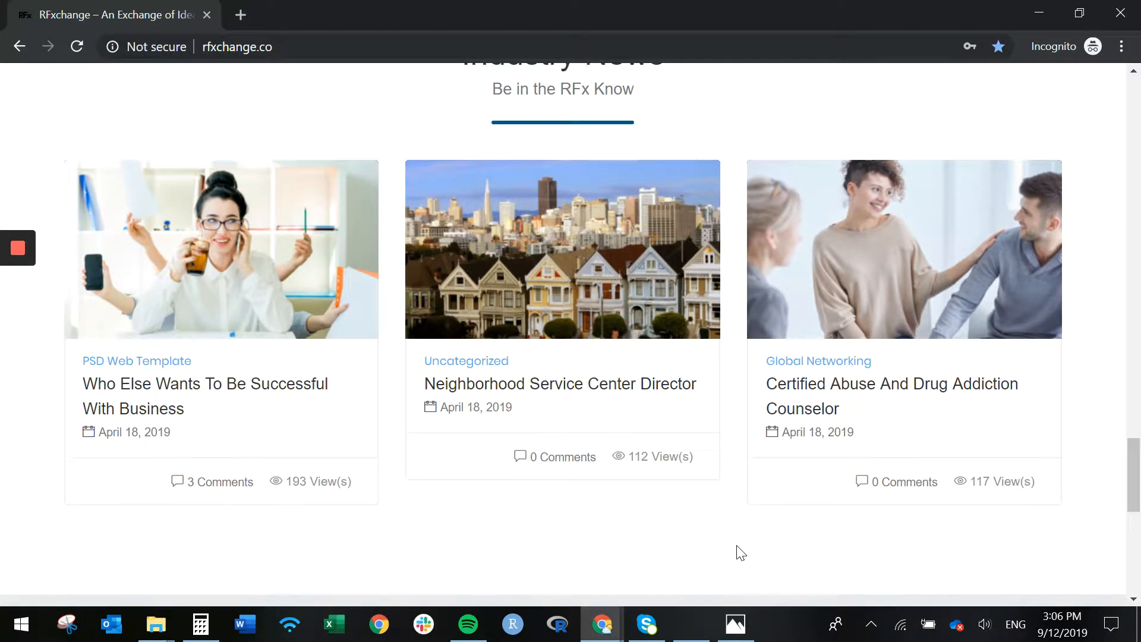
{"action": "scroll", "coordinate": [740, 551], "scroll_direction": "down", "scroll_amount": 1}
{"action": "scroll", "coordinate": [740, 552], "scroll_direction": "down", "scroll_amount": 1}
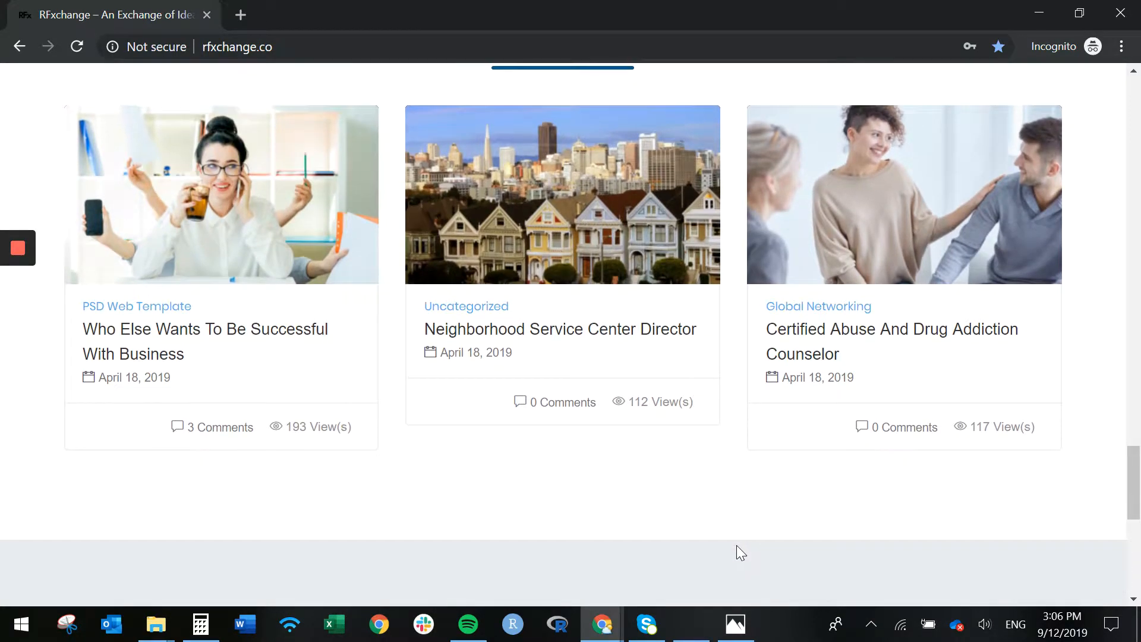
{"action": "scroll", "coordinate": [736, 544], "scroll_direction": "down", "scroll_amount": 2}
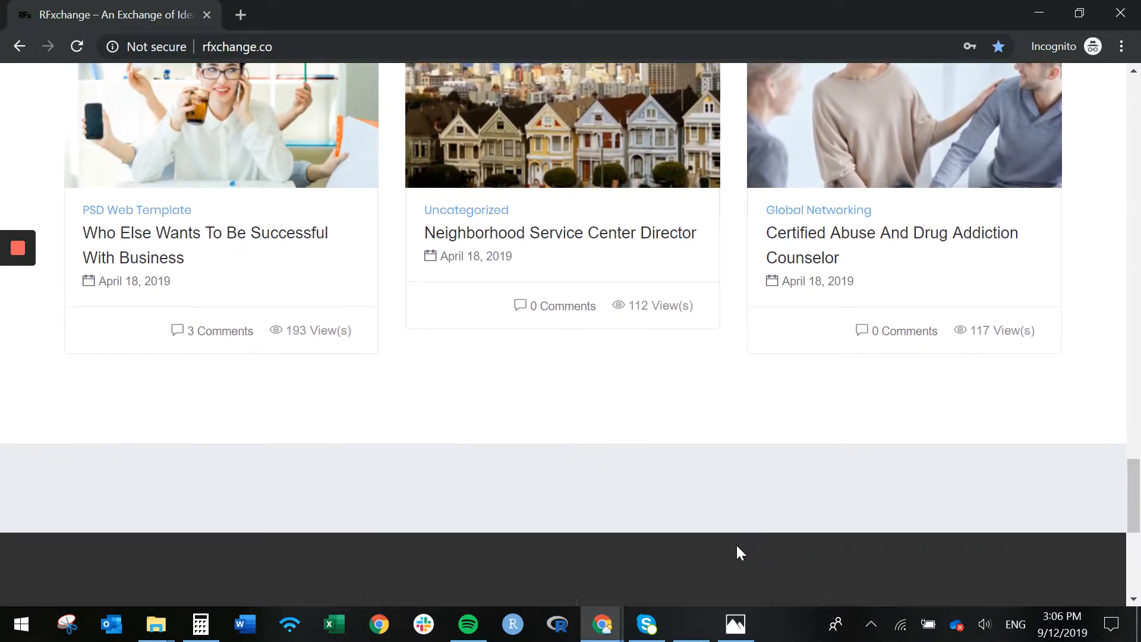
{"action": "scroll", "coordinate": [740, 552], "scroll_direction": "down", "scroll_amount": 3}
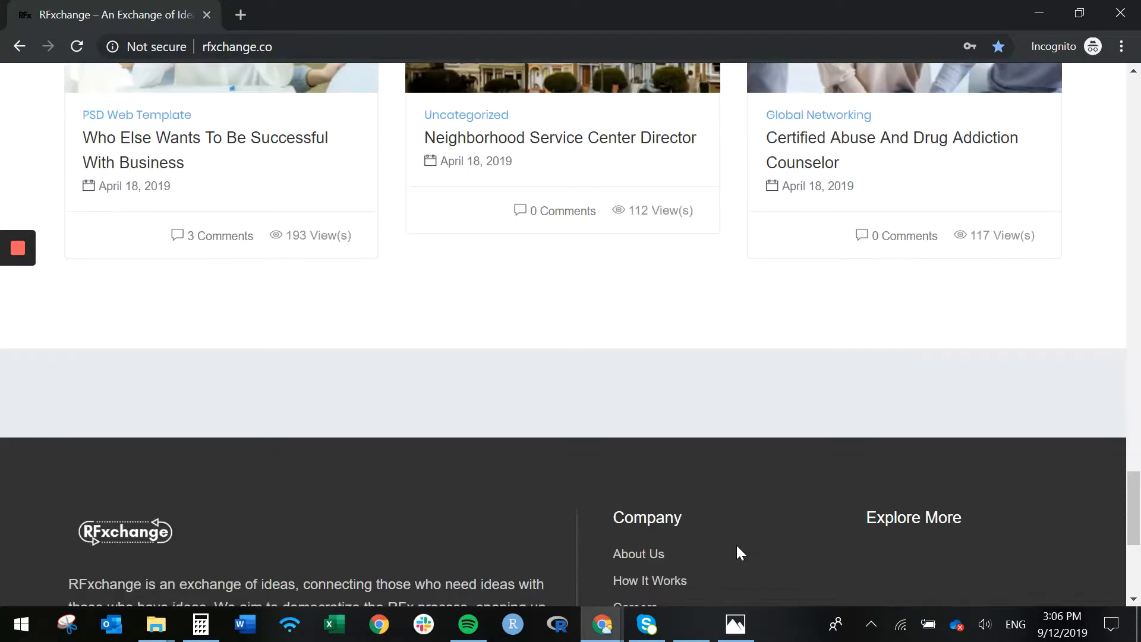
{"action": "scroll", "coordinate": [738, 548], "scroll_direction": "down", "scroll_amount": 3}
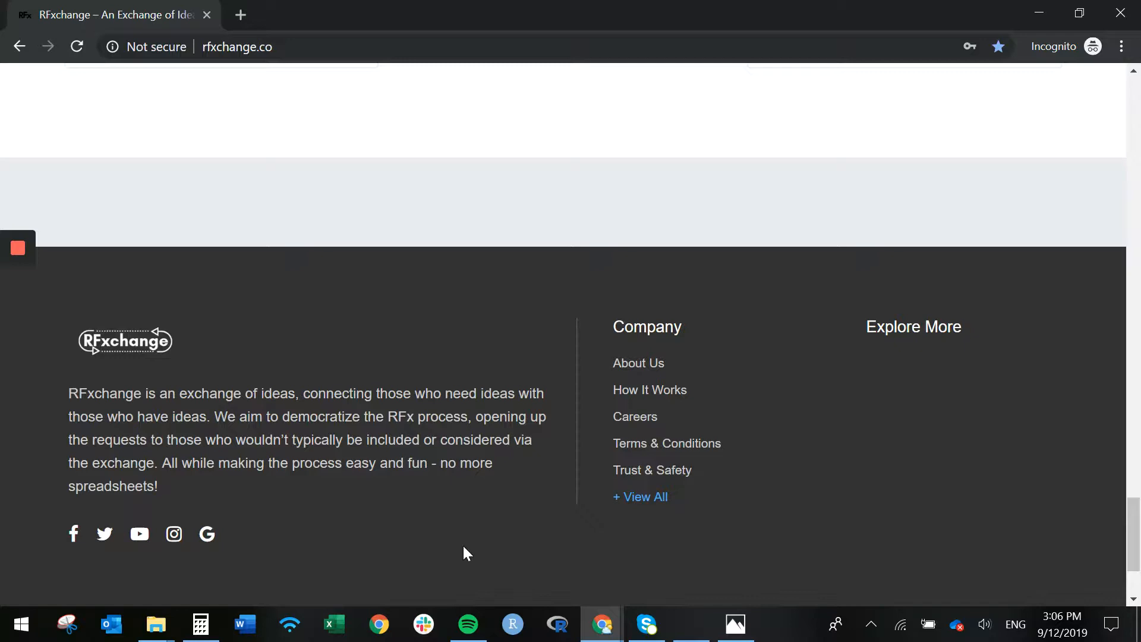
Open the registration form from the Start Building A Request offer and examine its fields and social sign-up options
{"action": "scroll", "coordinate": [464, 548], "scroll_direction": "up", "scroll_amount": 4}
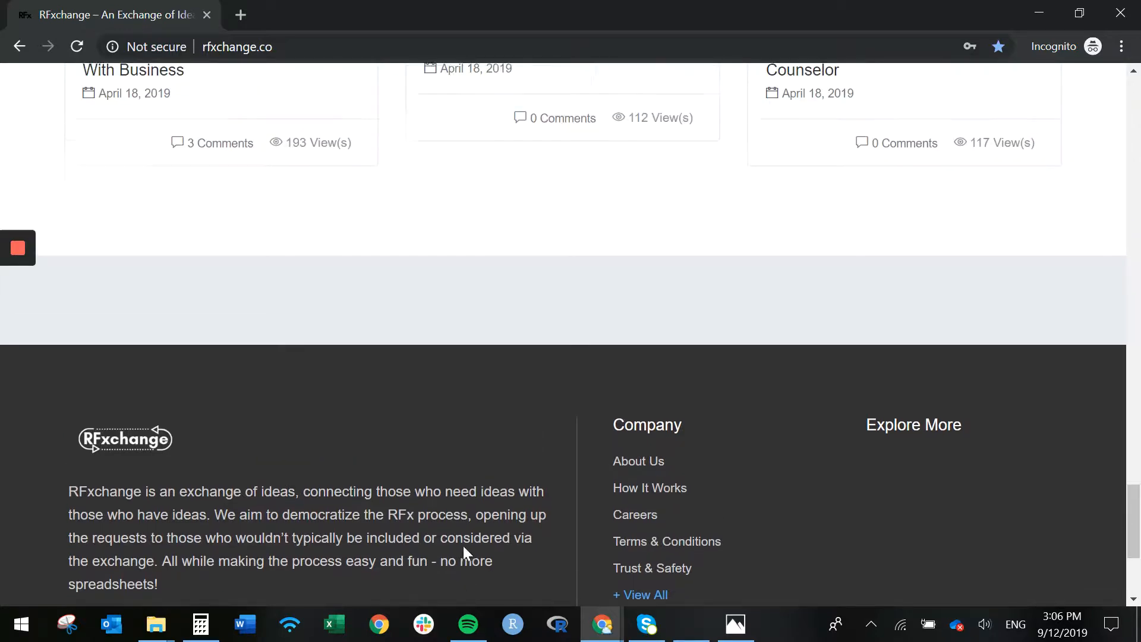
{"action": "scroll", "coordinate": [463, 547], "scroll_direction": "up", "scroll_amount": 10}
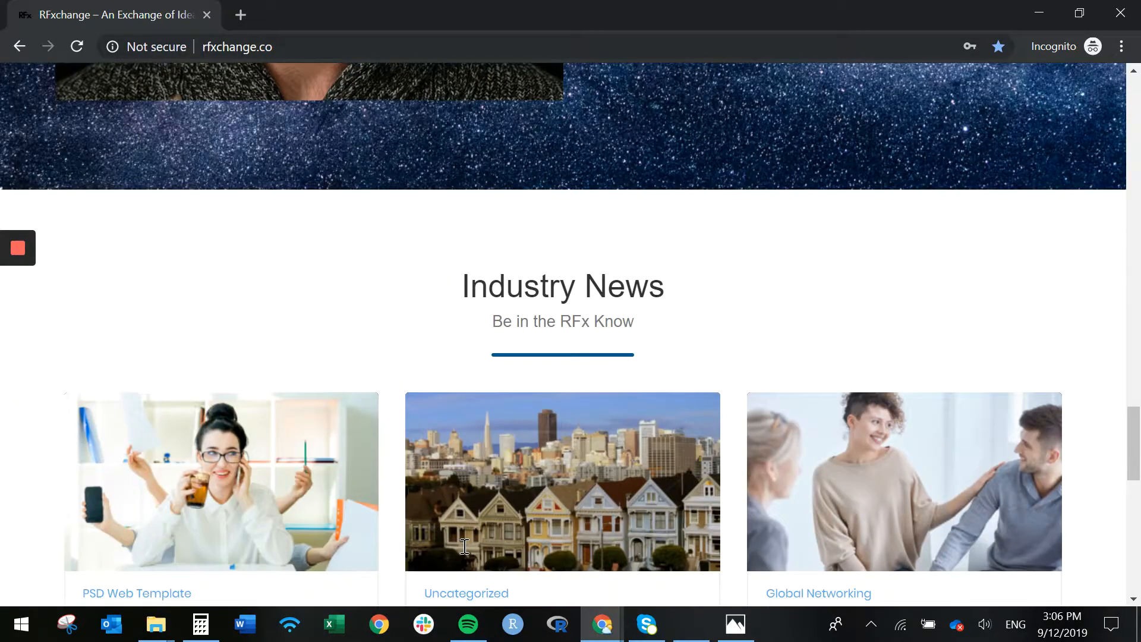
{"action": "scroll", "coordinate": [464, 552], "scroll_direction": "up", "scroll_amount": 10}
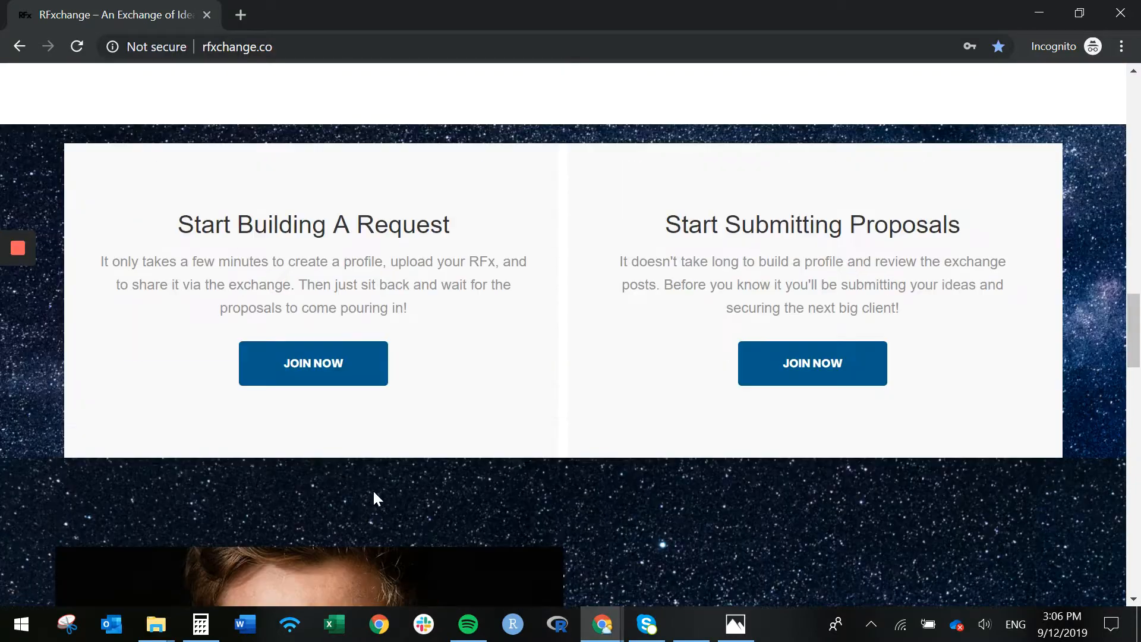
{"action": "left_click", "coordinate": [313, 369]}
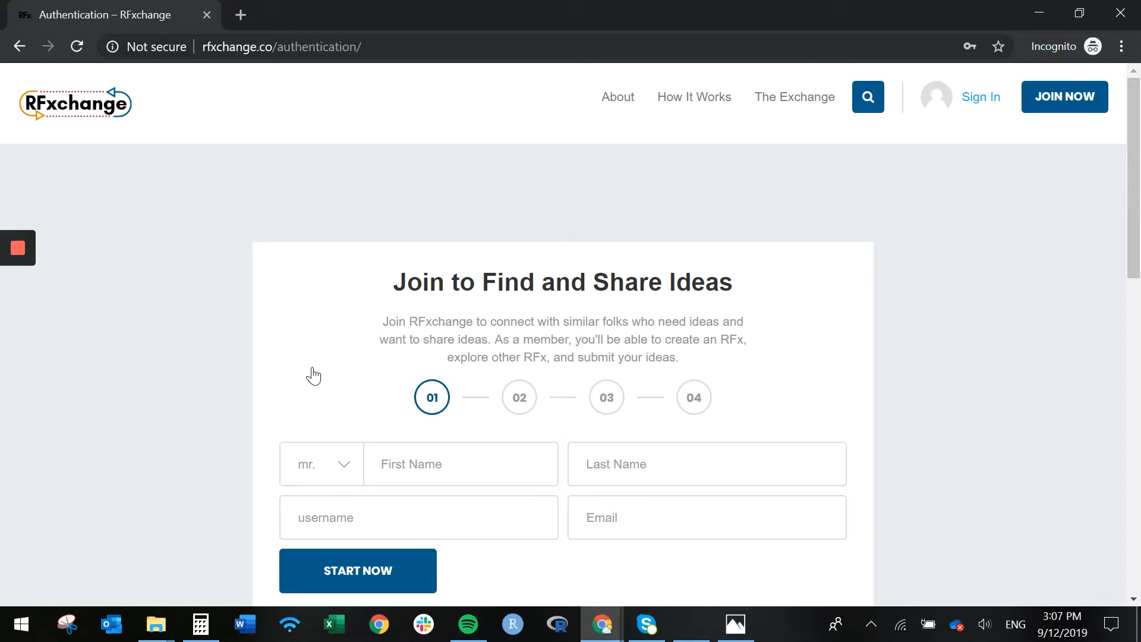
{"action": "scroll", "coordinate": [313, 376], "scroll_direction": "down", "scroll_amount": 2}
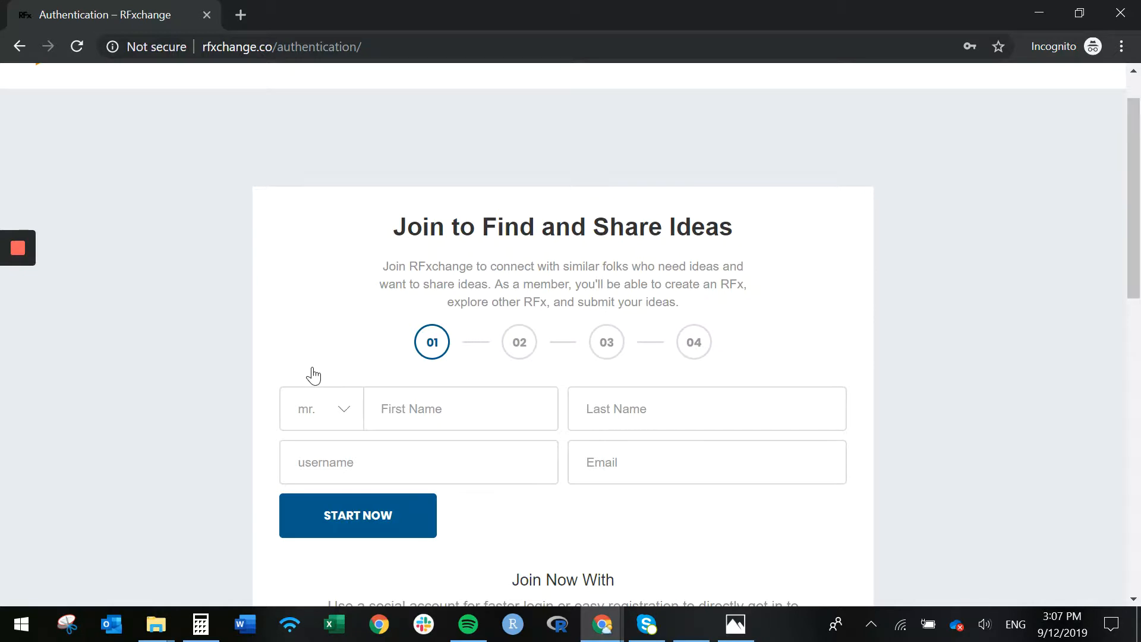
{"action": "scroll", "coordinate": [314, 375], "scroll_direction": "down", "scroll_amount": 1}
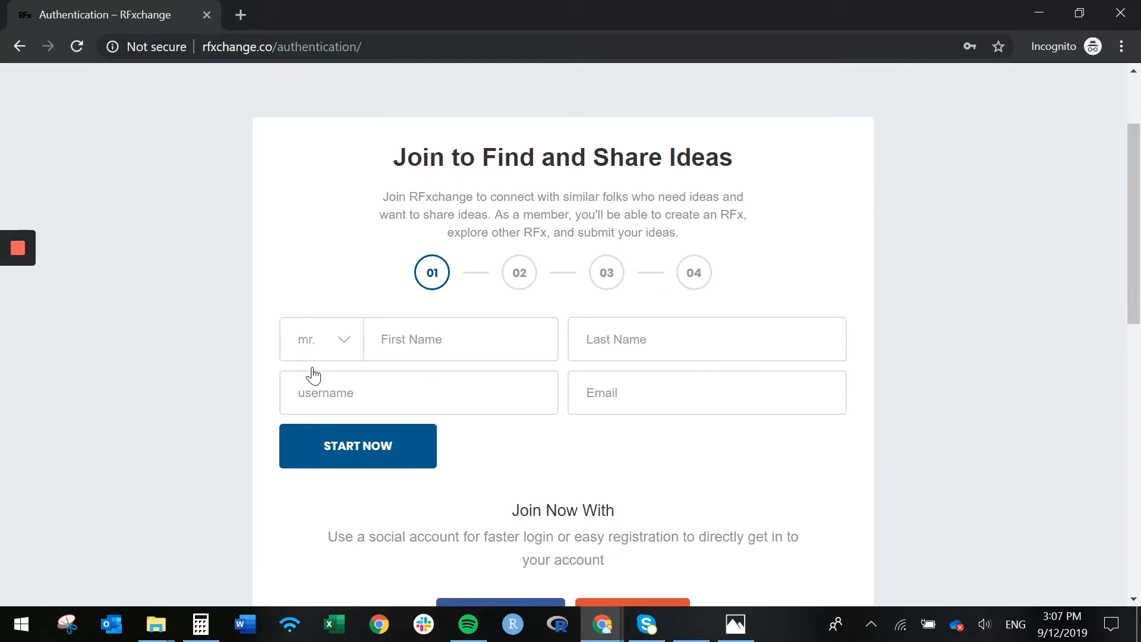
{"action": "scroll", "coordinate": [313, 376], "scroll_direction": "down", "scroll_amount": 1}
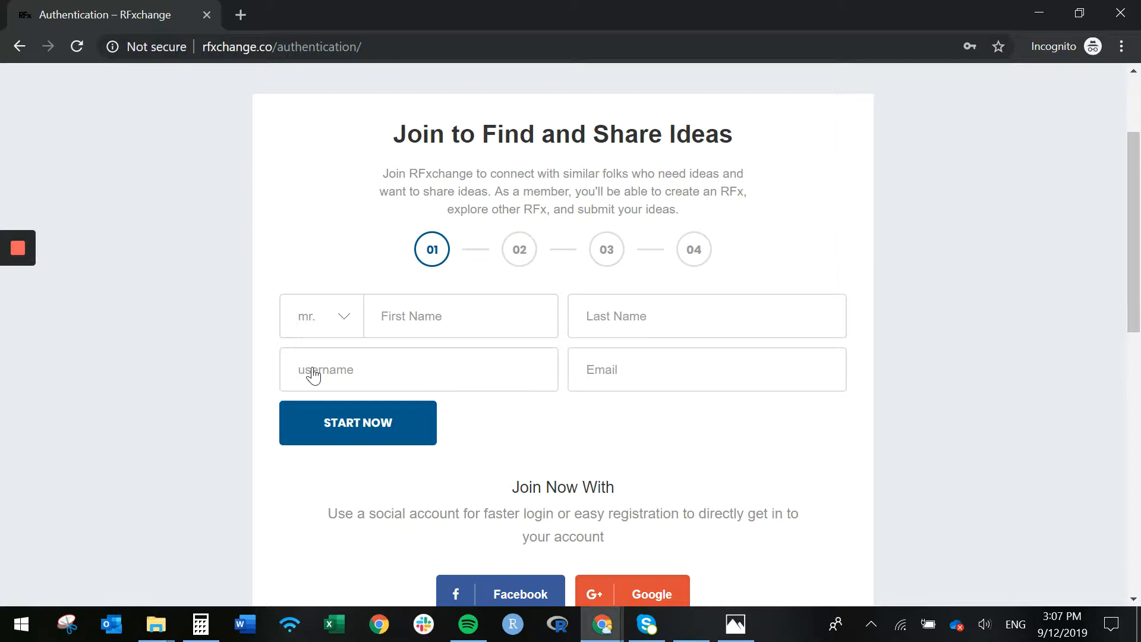
Expand the dashboard's side menu and look through all its entries down to Logout
{"action": "left_click", "coordinate": [22, 290]}
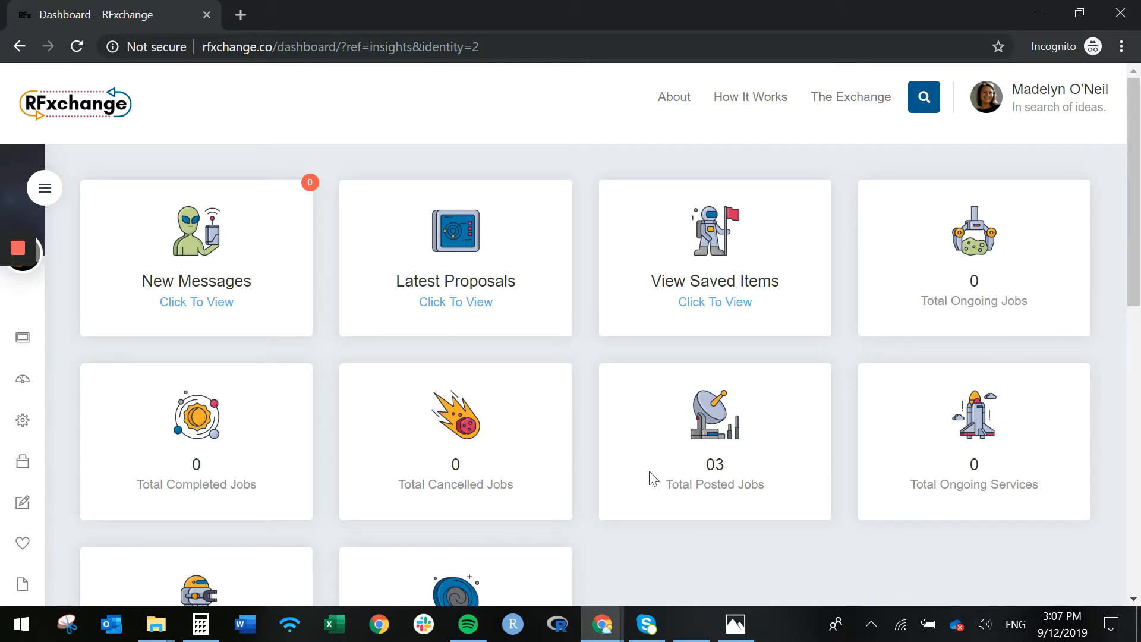
{"action": "left_click", "coordinate": [47, 192]}
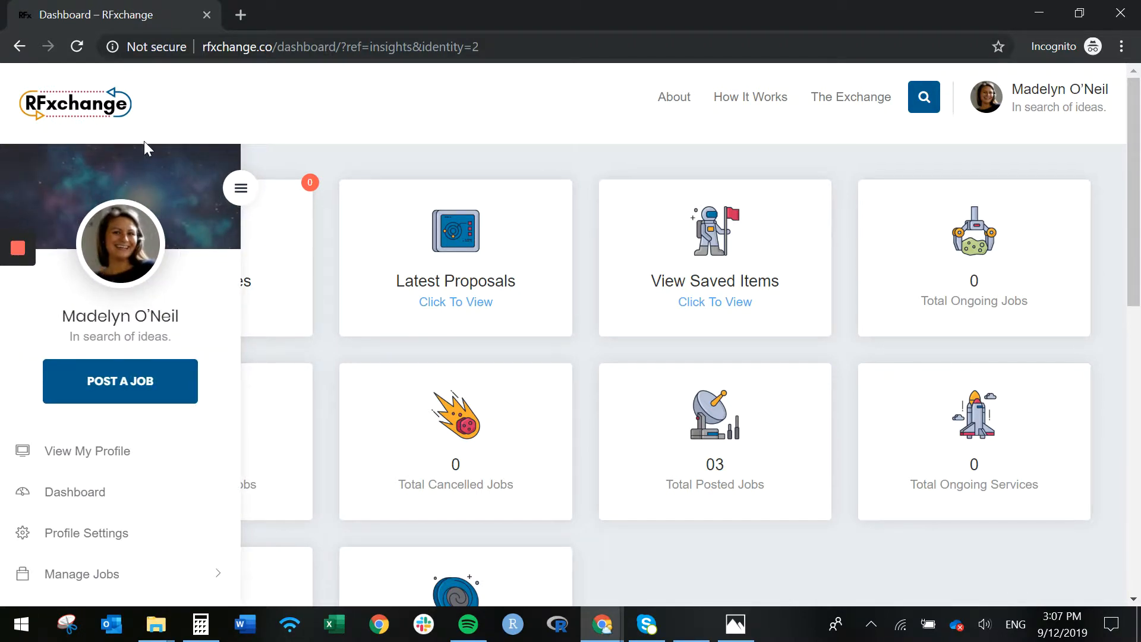
{"action": "scroll", "coordinate": [125, 331], "scroll_direction": "down", "scroll_amount": 1}
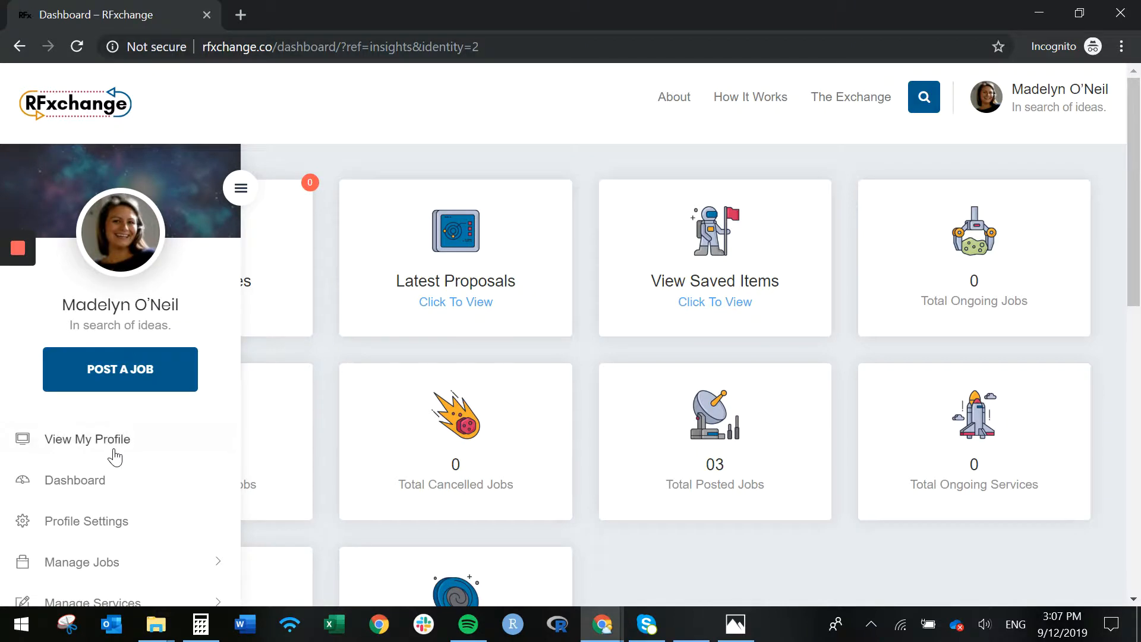
{"action": "scroll", "coordinate": [114, 455], "scroll_direction": "down", "scroll_amount": 1}
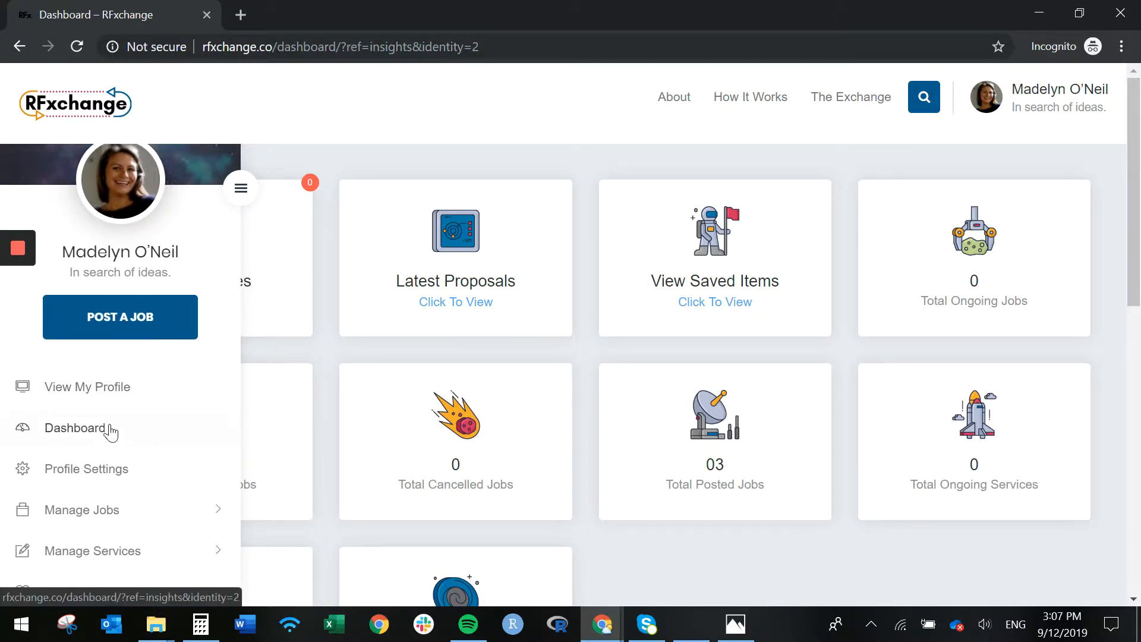
{"action": "scroll", "coordinate": [112, 431], "scroll_direction": "down", "scroll_amount": 1}
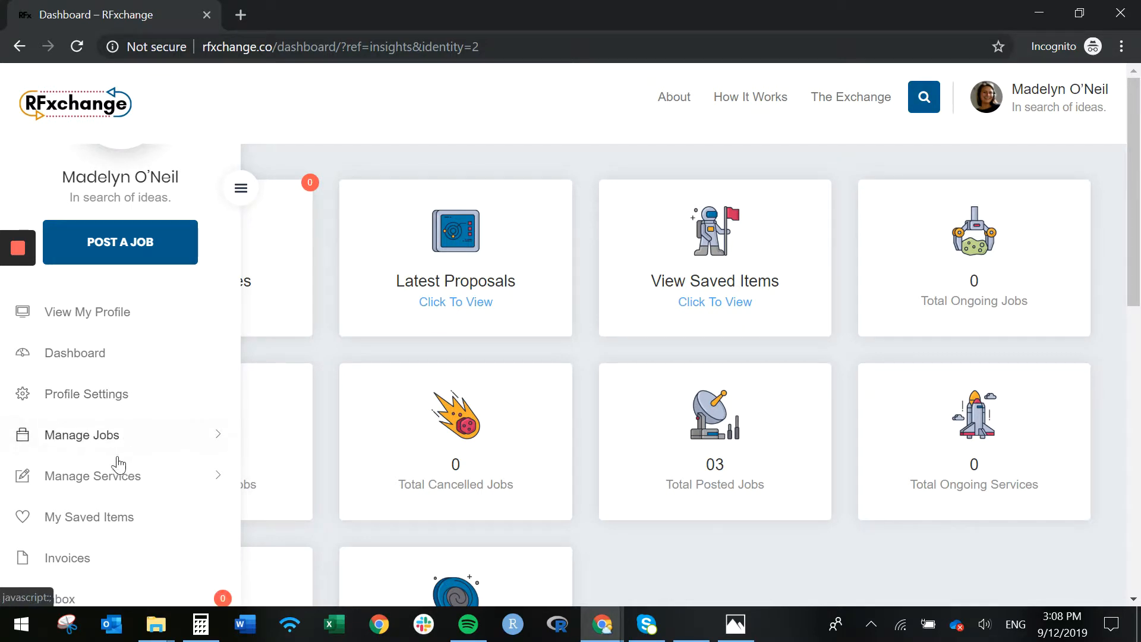
{"action": "scroll", "coordinate": [119, 517], "scroll_direction": "down", "scroll_amount": 1}
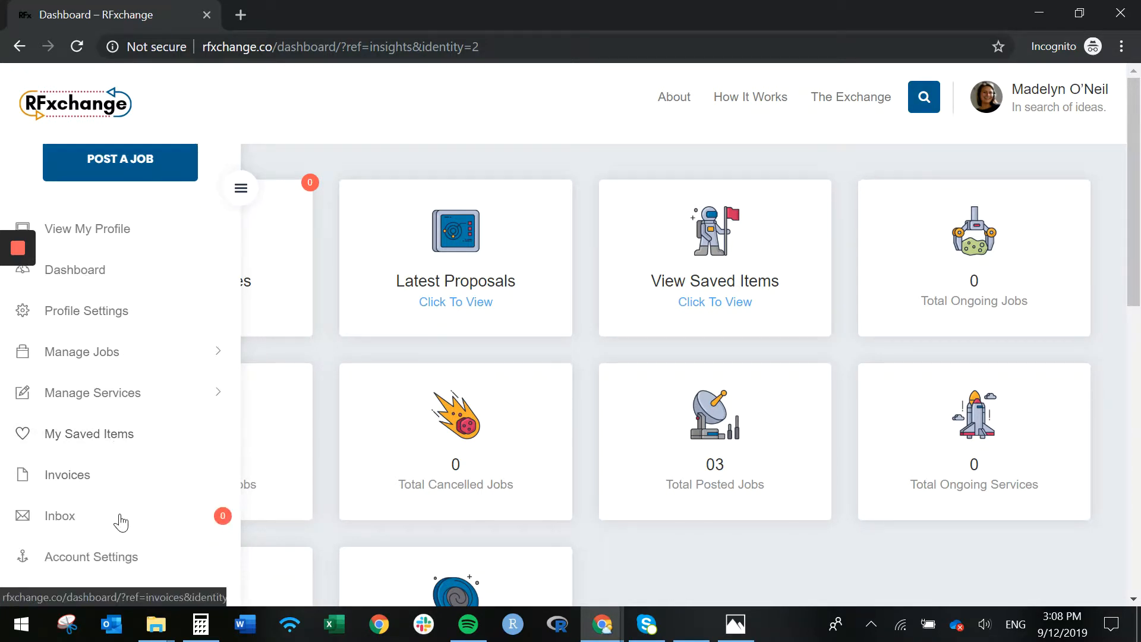
{"action": "scroll", "coordinate": [119, 523], "scroll_direction": "down", "scroll_amount": 2}
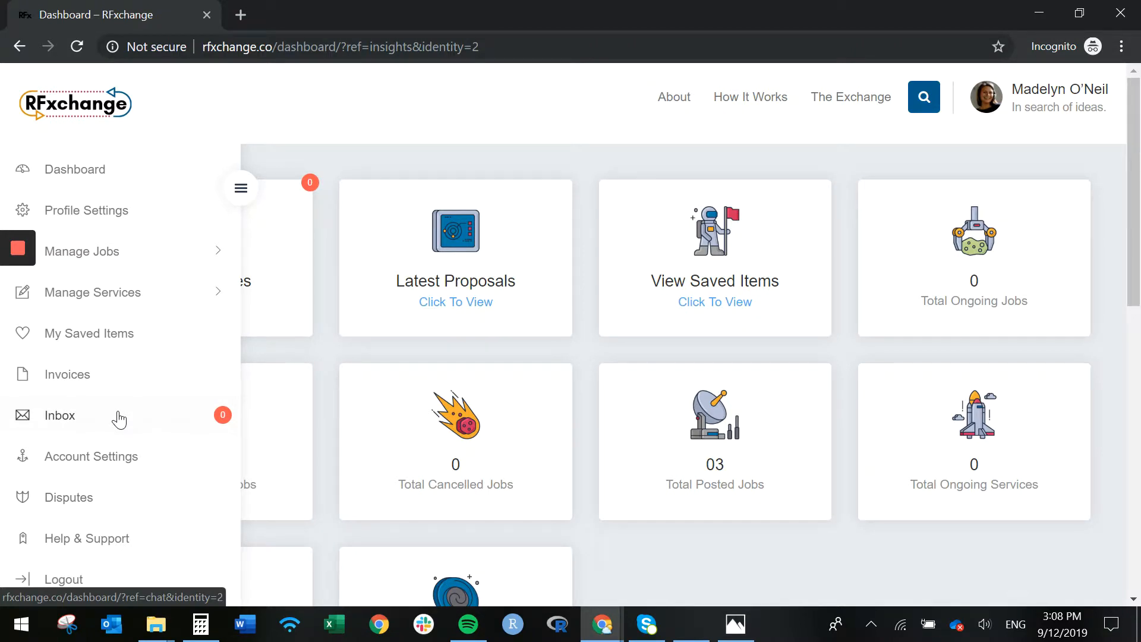
{"action": "scroll", "coordinate": [119, 419], "scroll_direction": "down", "scroll_amount": 1}
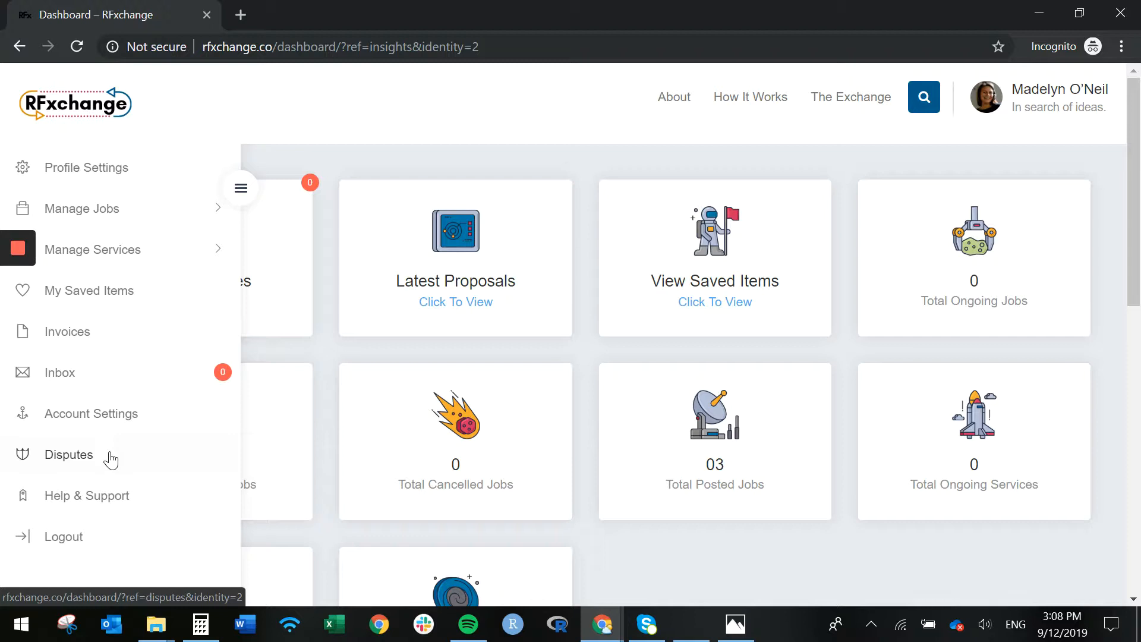
Open the Post A Job form and view its Job Description fields
{"action": "scroll", "coordinate": [110, 460], "scroll_direction": "up", "scroll_amount": 5}
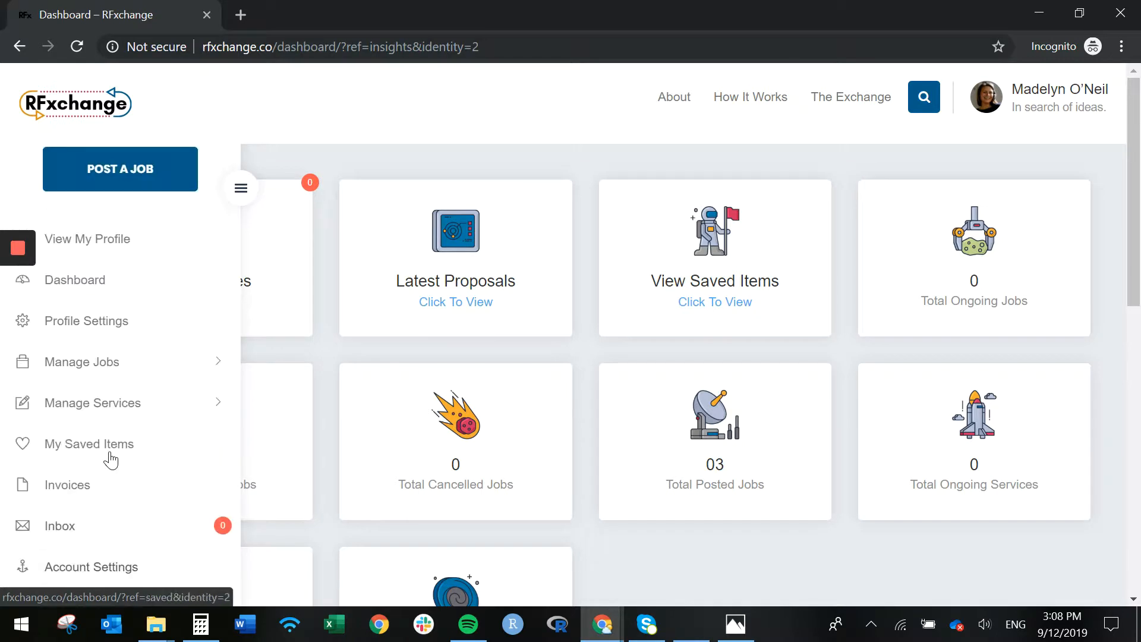
{"action": "scroll", "coordinate": [110, 459], "scroll_direction": "up", "scroll_amount": 1}
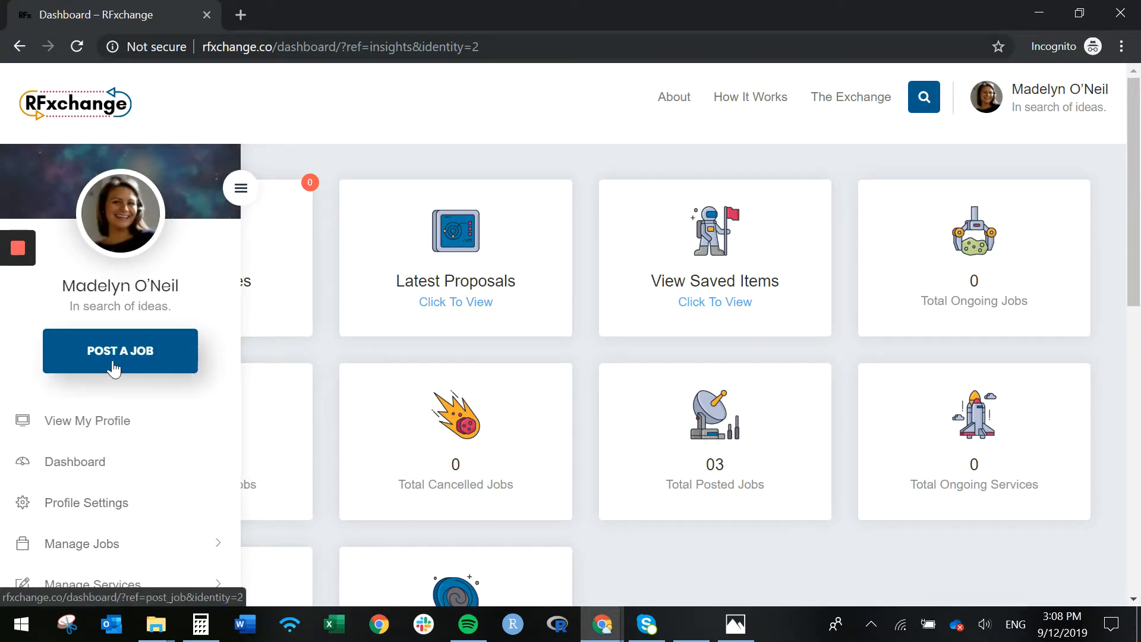
{"action": "left_click", "coordinate": [112, 351]}
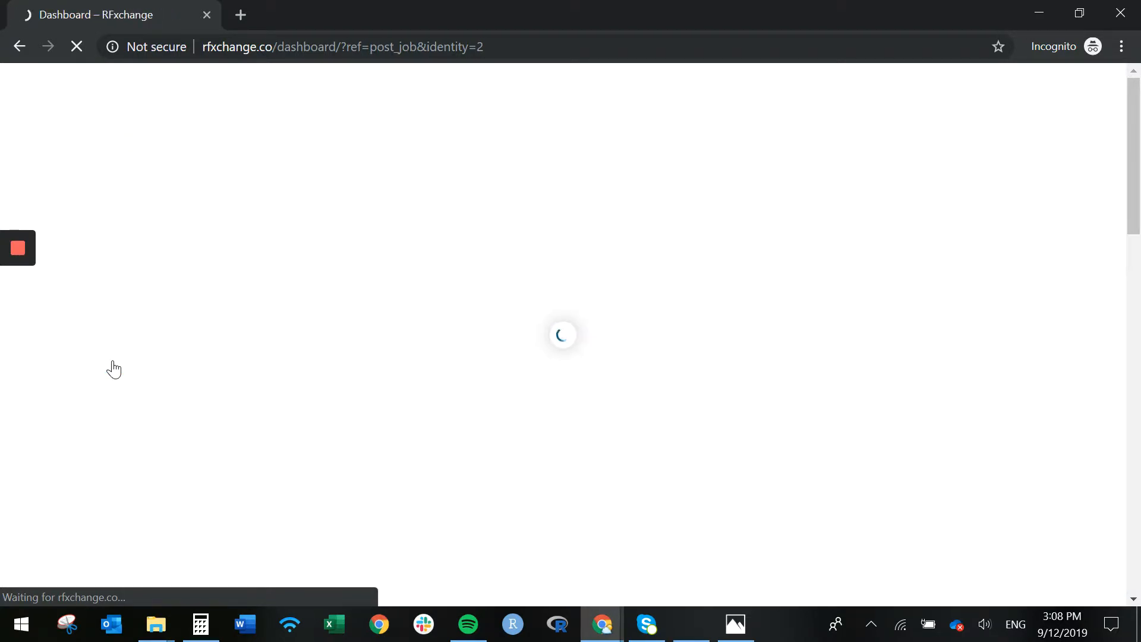
{"action": "scroll", "coordinate": [287, 357], "scroll_direction": "down", "scroll_amount": 2}
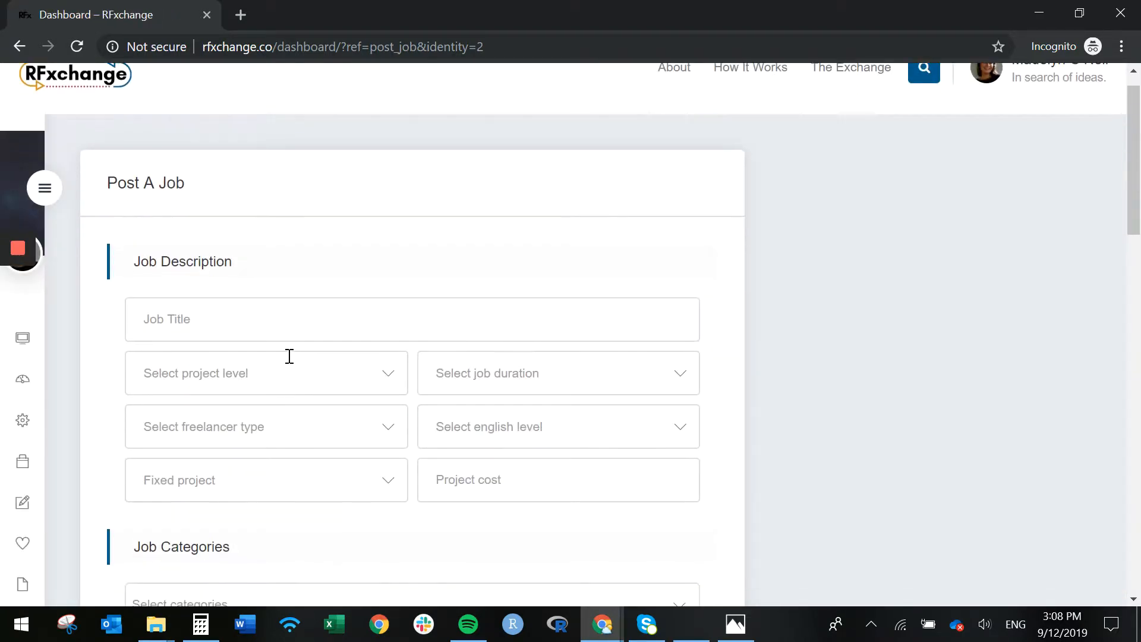
Enter Test as the job title in the Job Description section
{"action": "scroll", "coordinate": [290, 359], "scroll_direction": "up", "scroll_amount": 2}
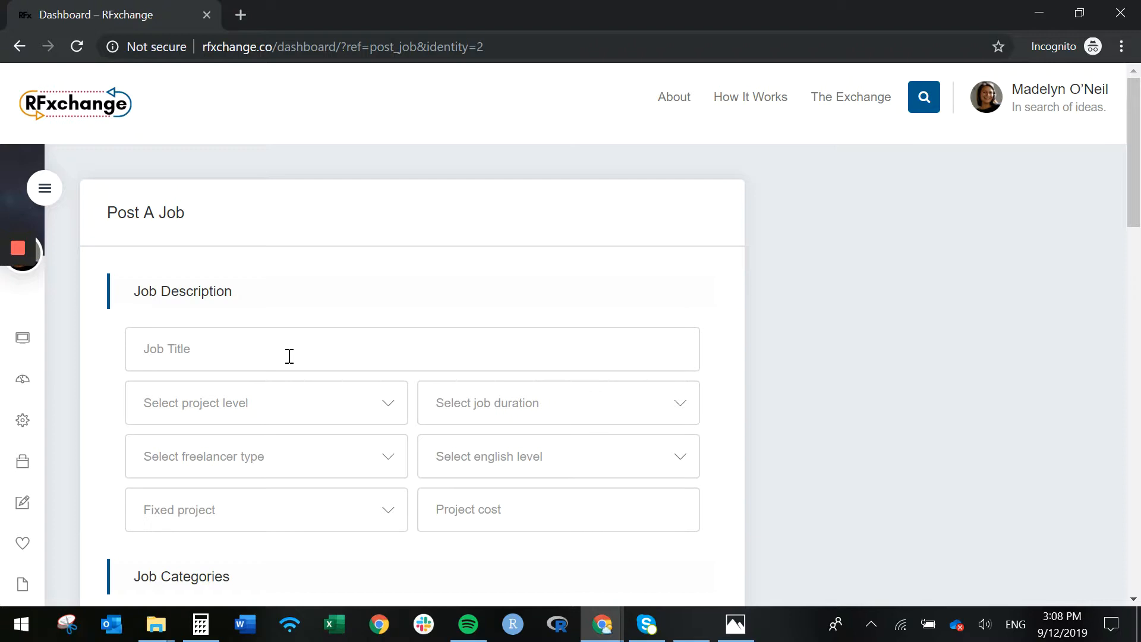
{"action": "scroll", "coordinate": [289, 356], "scroll_direction": "down", "scroll_amount": 1}
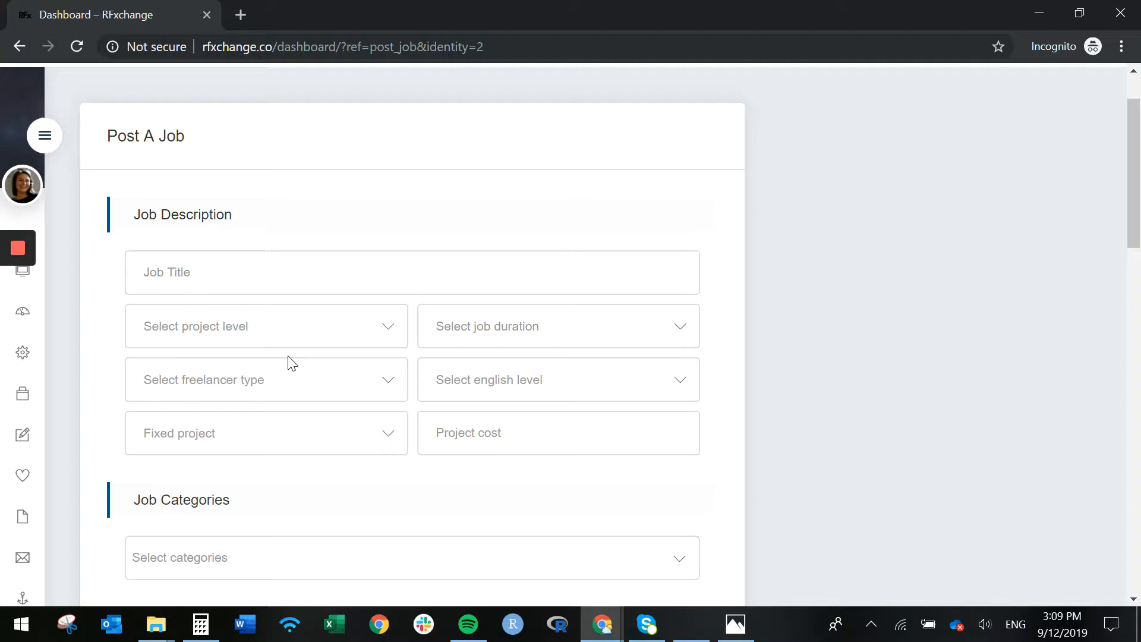
{"action": "left_click", "coordinate": [278, 285]}
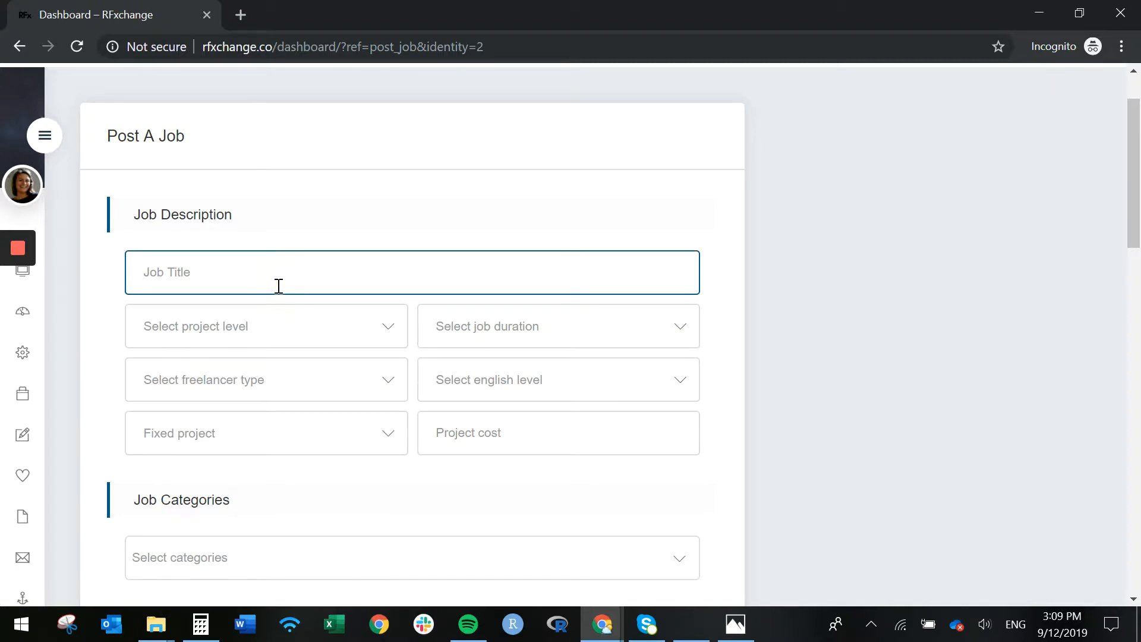
{"action": "type", "text": "Tesst"}
{"action": "key", "text": "BackSpace"}
{"action": "key", "text": "BackSpace"}
{"action": "type", "text": "t"}
Set the project level to Basic Level and the job duration to 01 to 03 months
{"action": "left_click", "coordinate": [265, 336]}
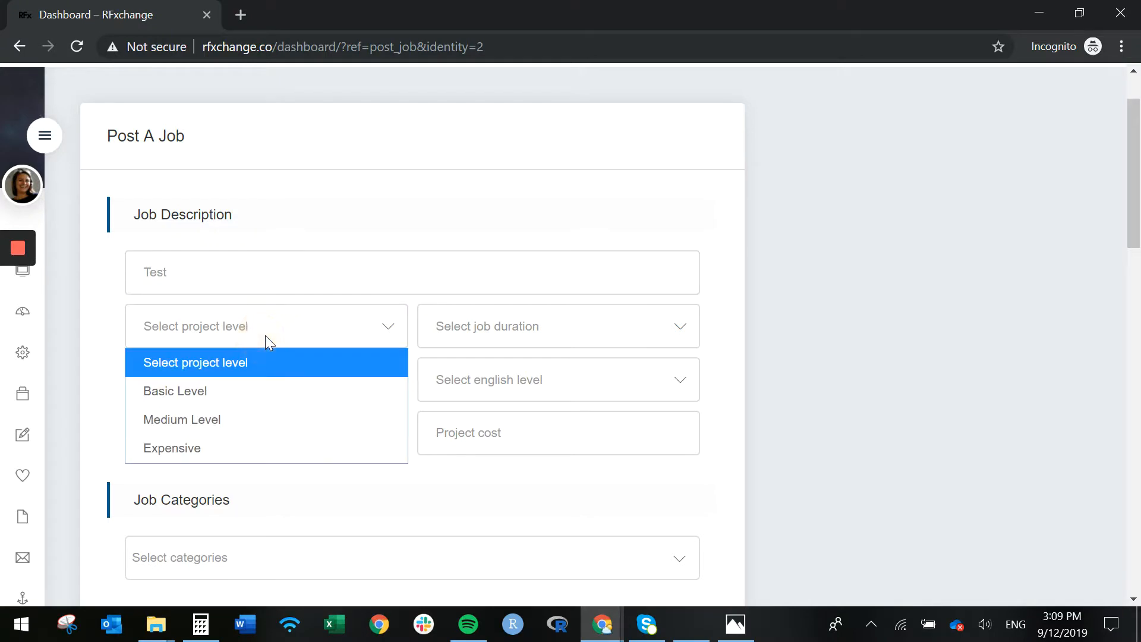
{"action": "left_click", "coordinate": [262, 396]}
{"action": "left_click", "coordinate": [478, 327]}
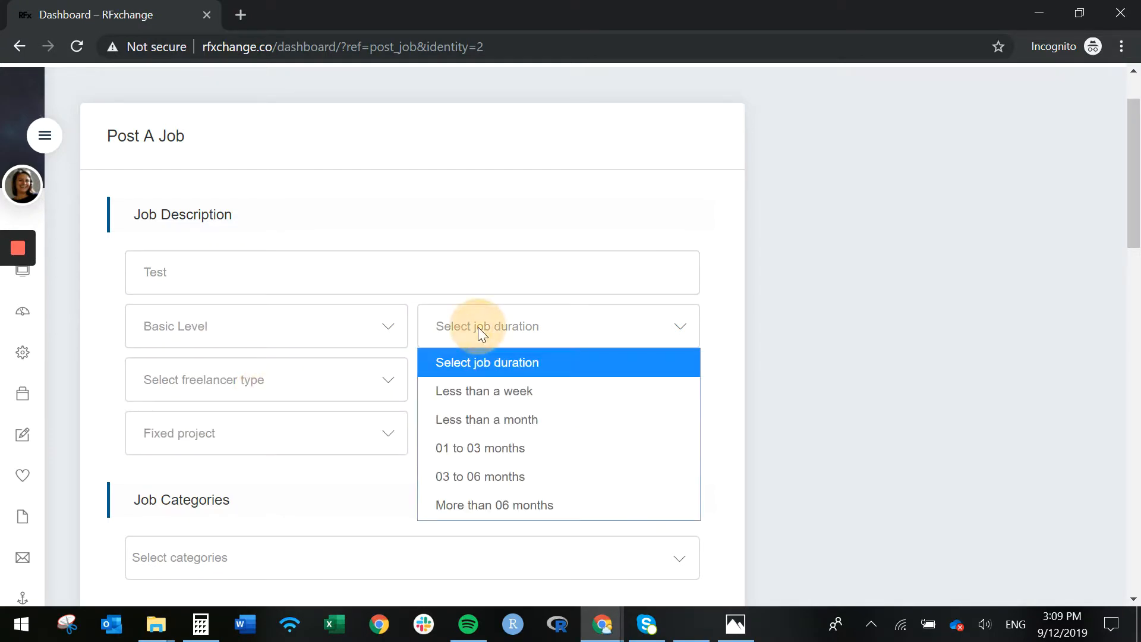
{"action": "left_click", "coordinate": [500, 440]}
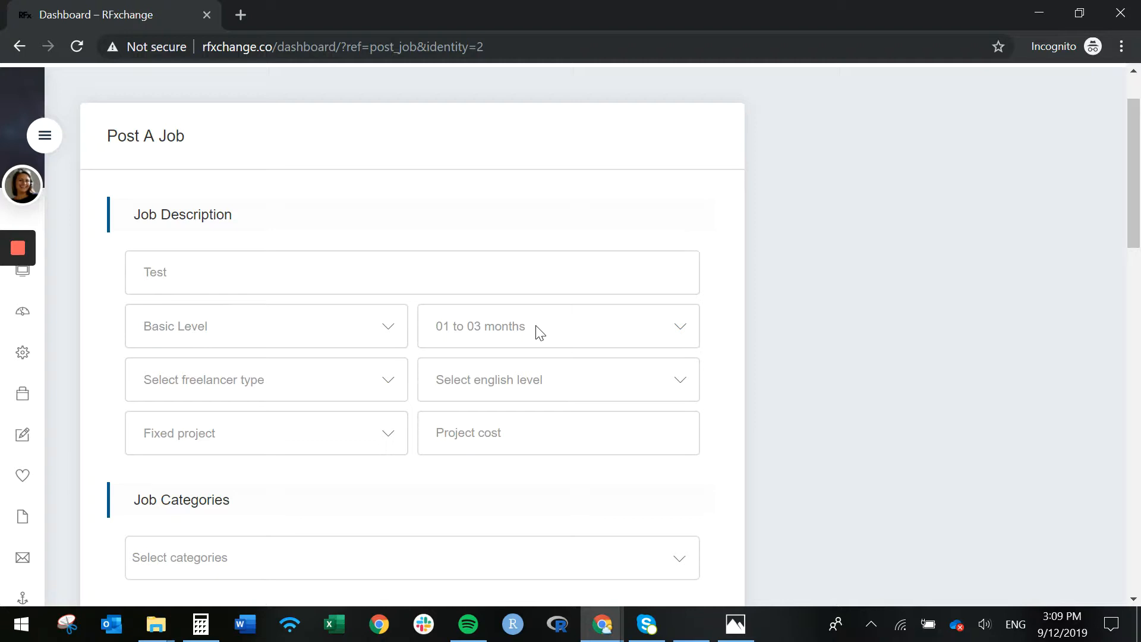
Set the freelancer type to New Rising Talent and the English level to Professional
{"action": "left_click", "coordinate": [319, 388]}
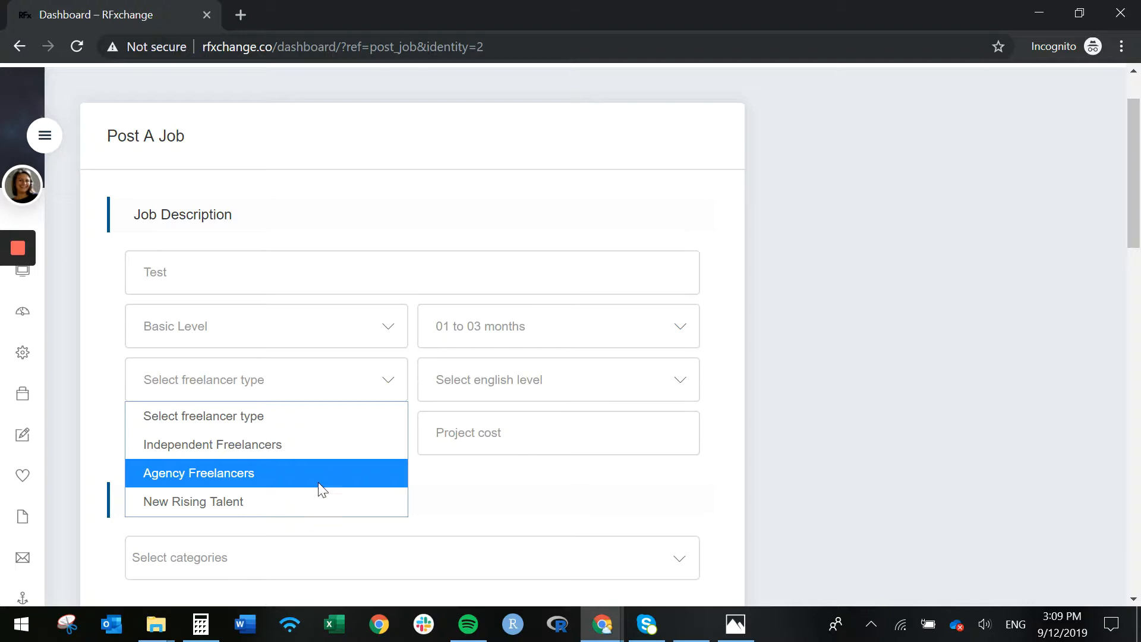
{"action": "left_click", "coordinate": [321, 504]}
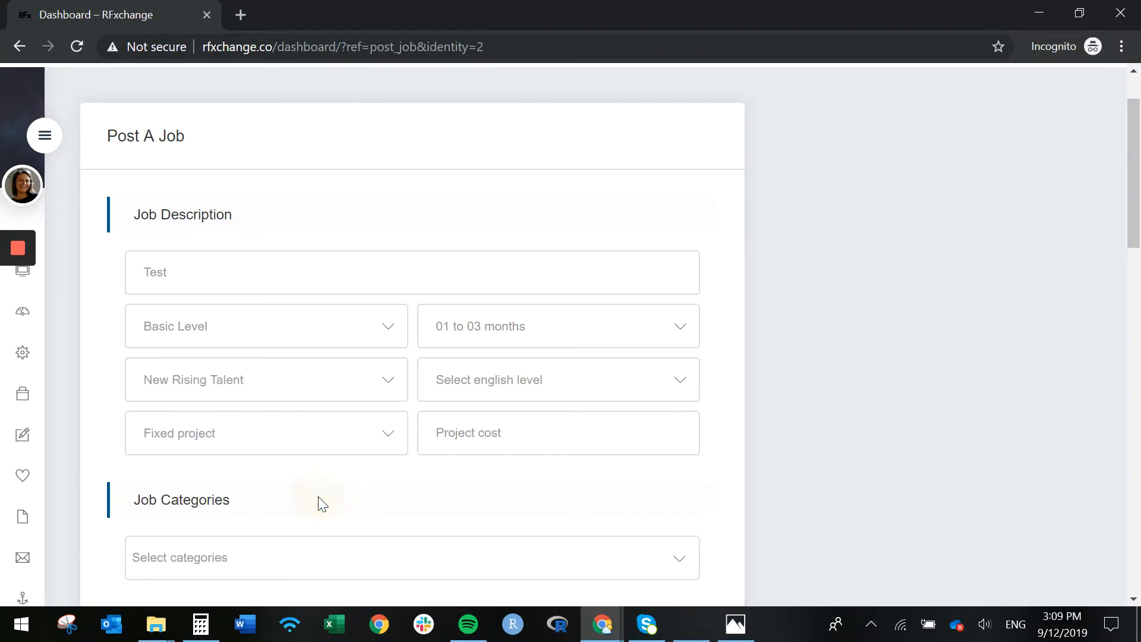
{"action": "left_click", "coordinate": [525, 394]}
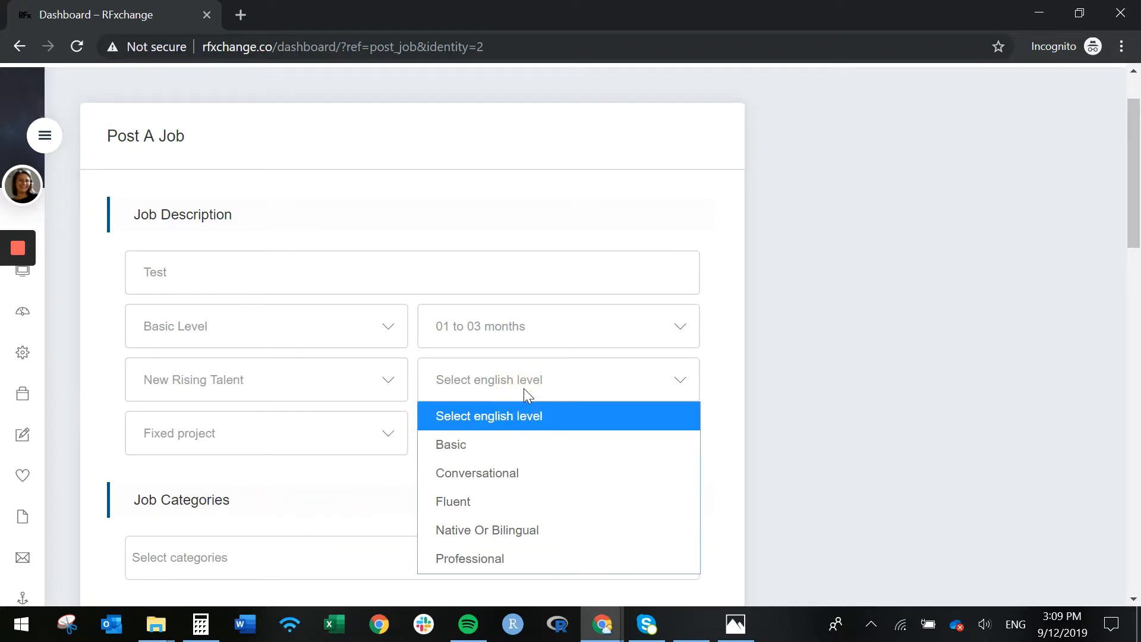
{"action": "left_click", "coordinate": [526, 557]}
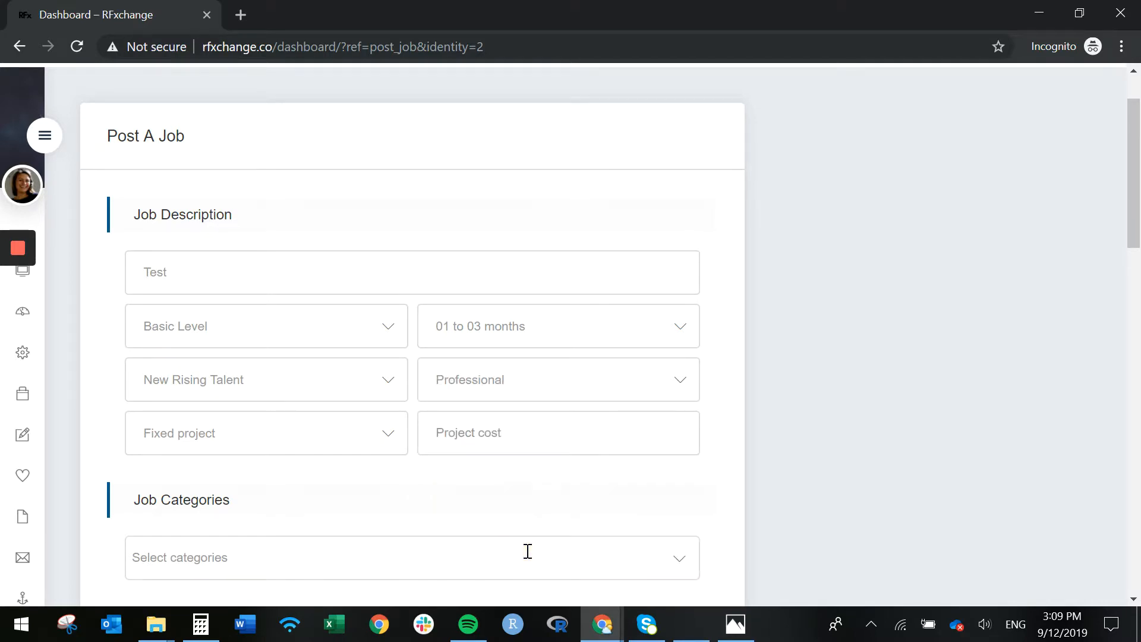
Choose Fixed project as the job type and enter a project cost of $50,000
{"action": "left_click", "coordinate": [322, 424]}
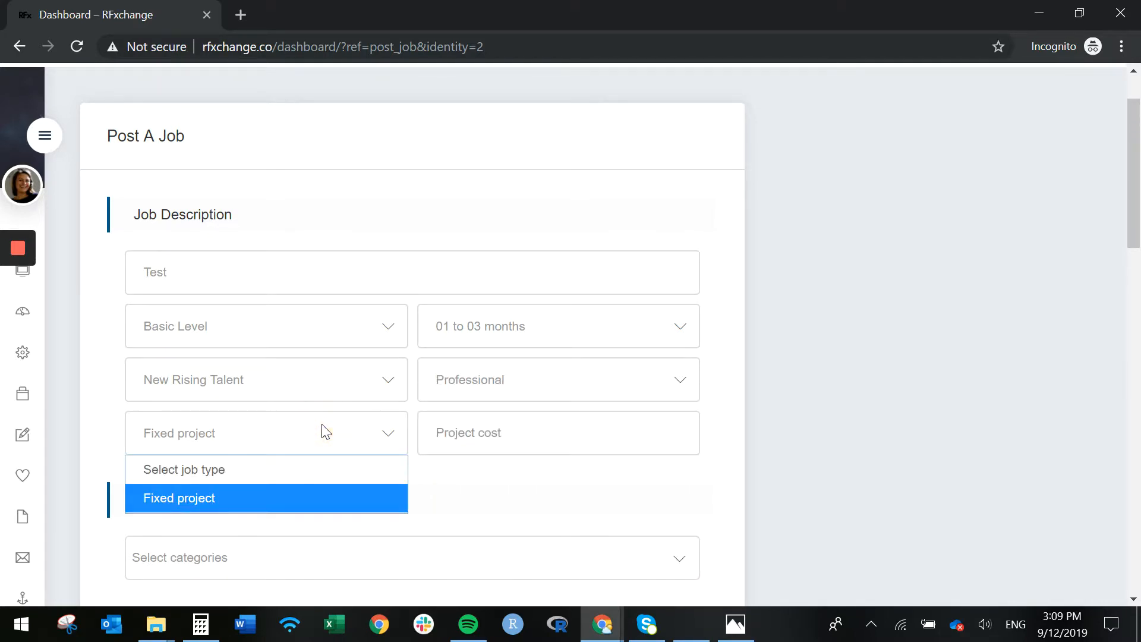
{"action": "left_click", "coordinate": [310, 493]}
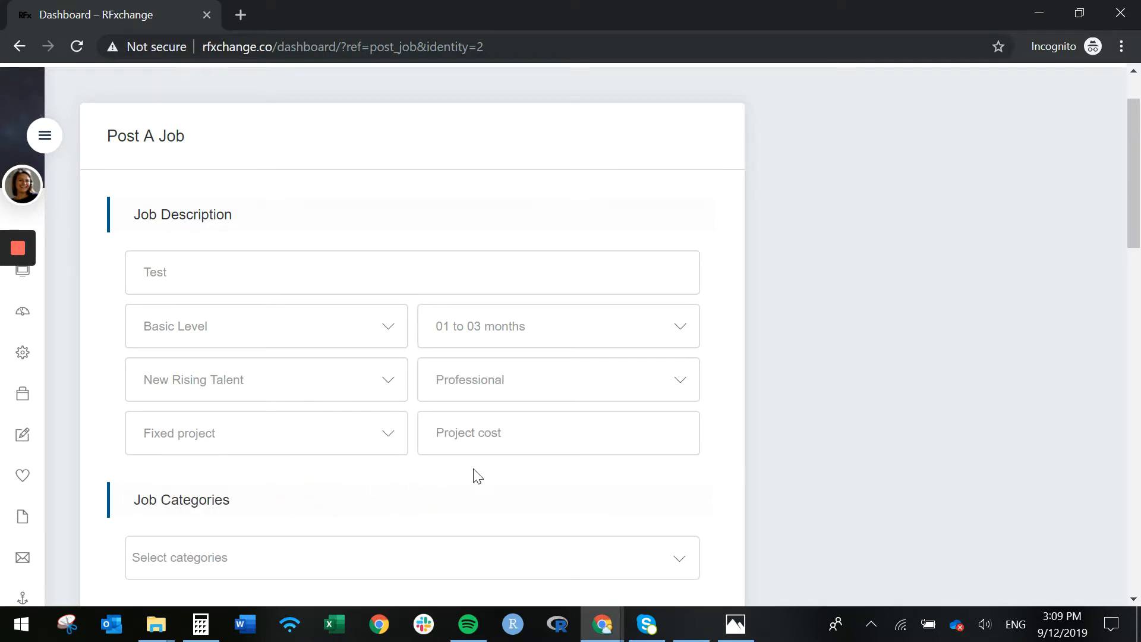
{"action": "left_click", "coordinate": [489, 448]}
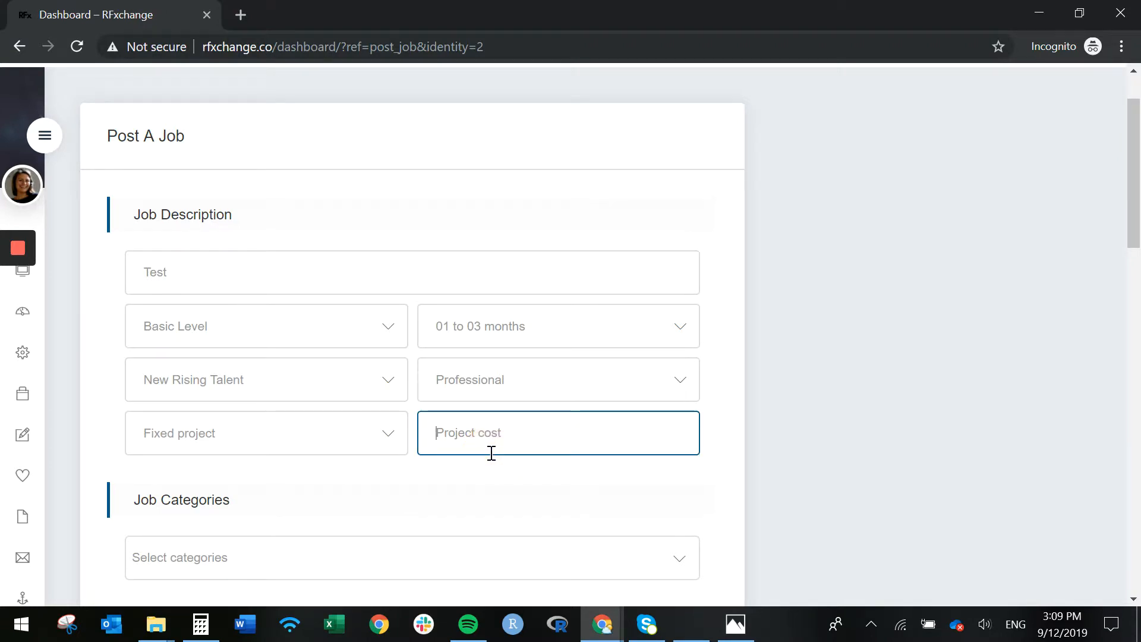
{"action": "type", "text": "$50,000"}
Add Out of Home and Mobile as the job categories
{"action": "scroll", "coordinate": [369, 471], "scroll_direction": "down", "scroll_amount": 2}
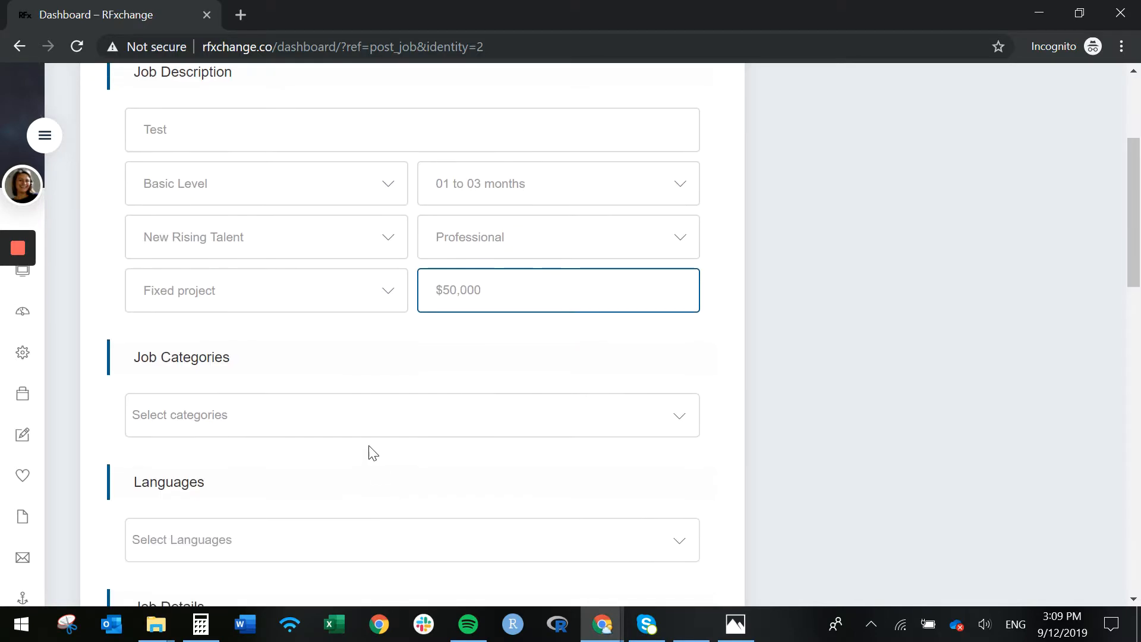
{"action": "left_click", "coordinate": [358, 420]}
{"action": "scroll", "coordinate": [359, 420], "scroll_direction": "down", "scroll_amount": 1}
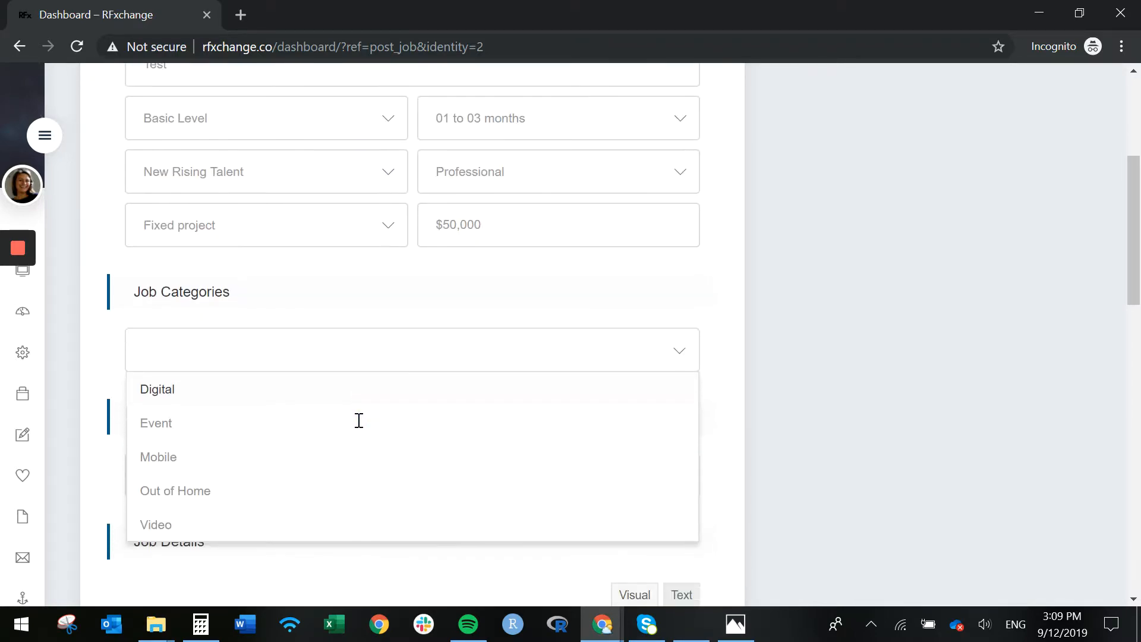
{"action": "left_click", "coordinate": [324, 471]}
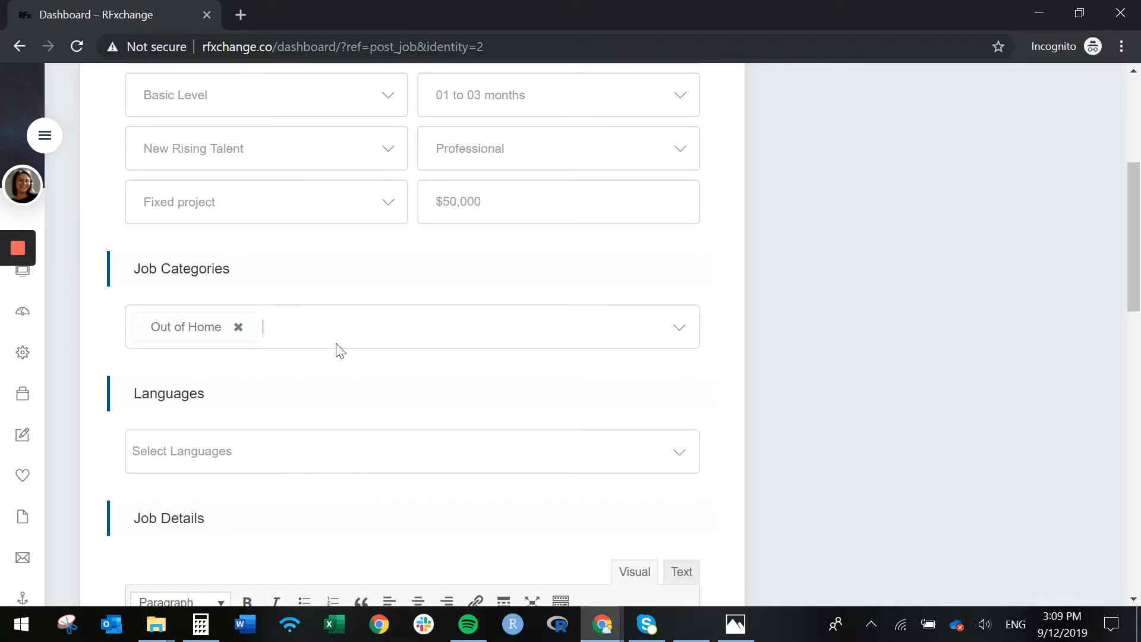
{"action": "type", "text": "m"}
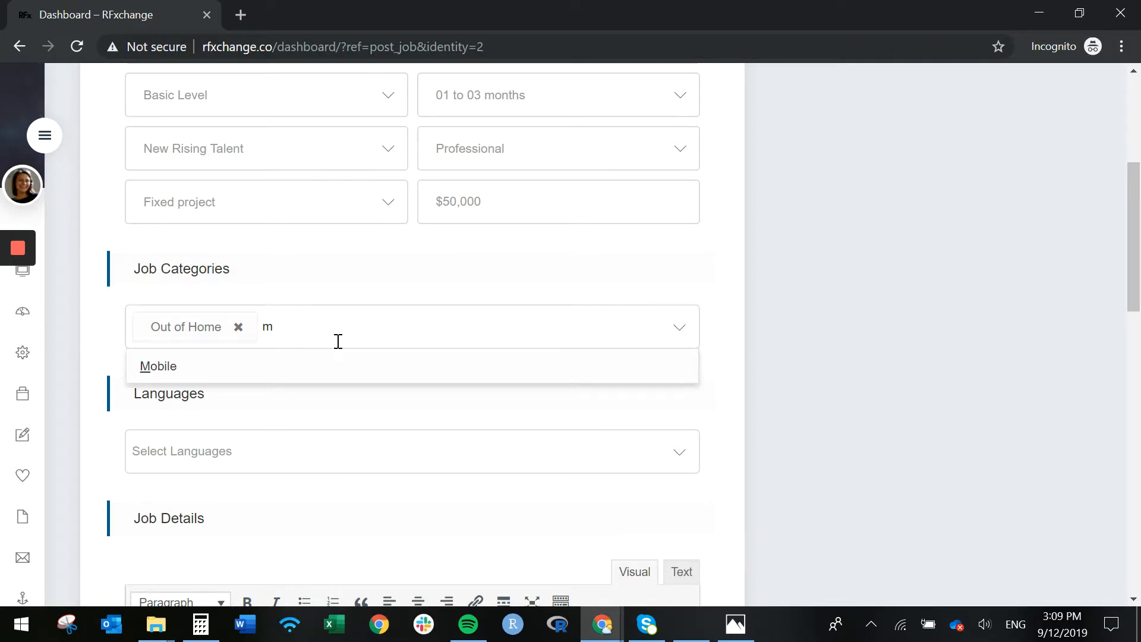
{"action": "left_click", "coordinate": [327, 376]}
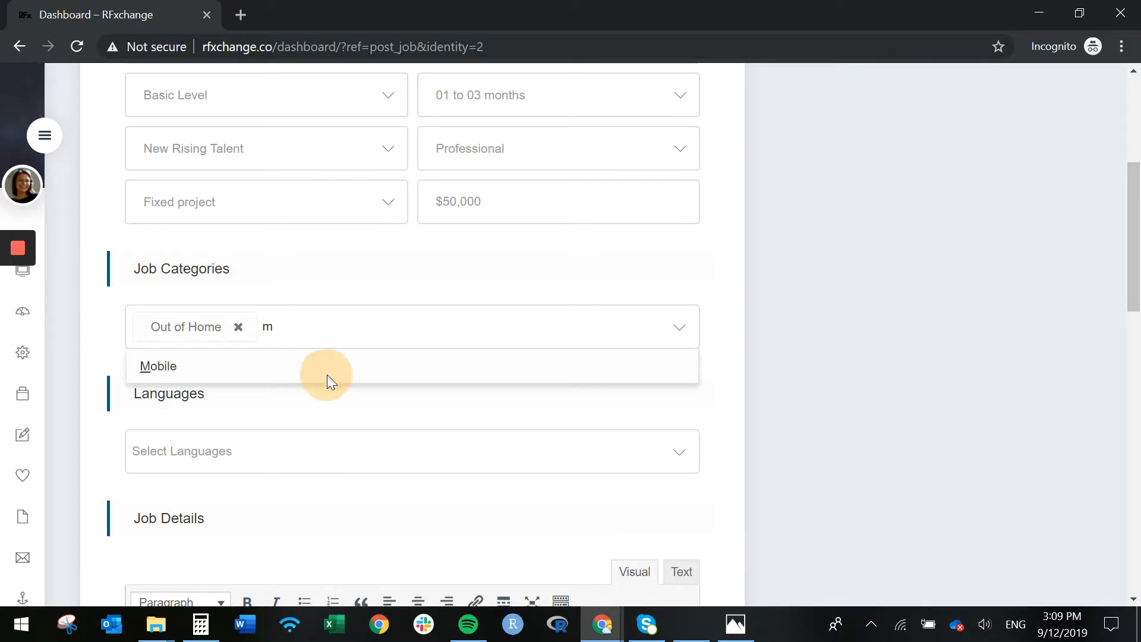
Add English as the language required for the job
{"action": "left_click", "coordinate": [264, 445]}
{"action": "type", "text": "en"}
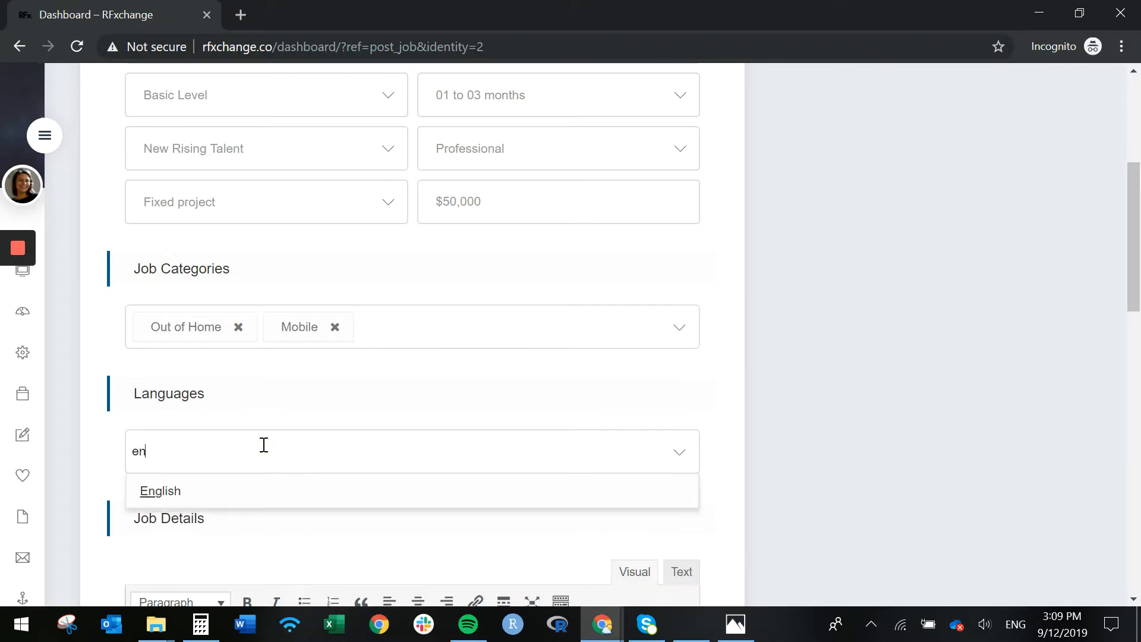
{"action": "left_click", "coordinate": [188, 498]}
Replace the placeholder text in Job Details with "Looking for a media owner to help launch new platform."
{"action": "scroll", "coordinate": [189, 504], "scroll_direction": "down", "scroll_amount": 4}
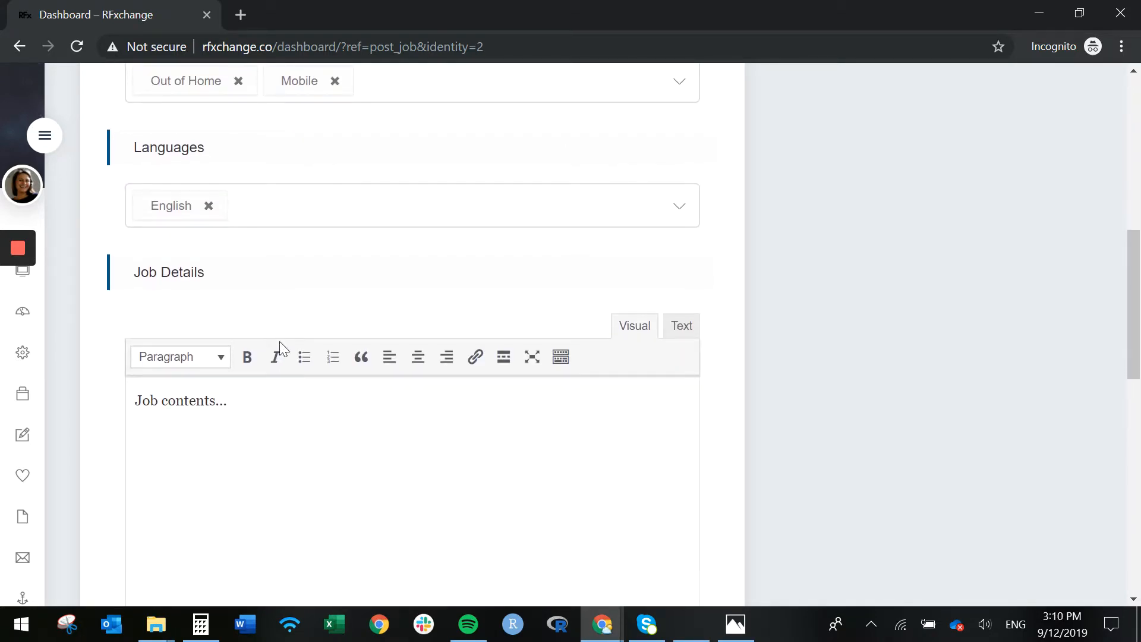
{"action": "left_click_drag", "start_coordinate": [268, 400], "coordinate": [137, 406]}
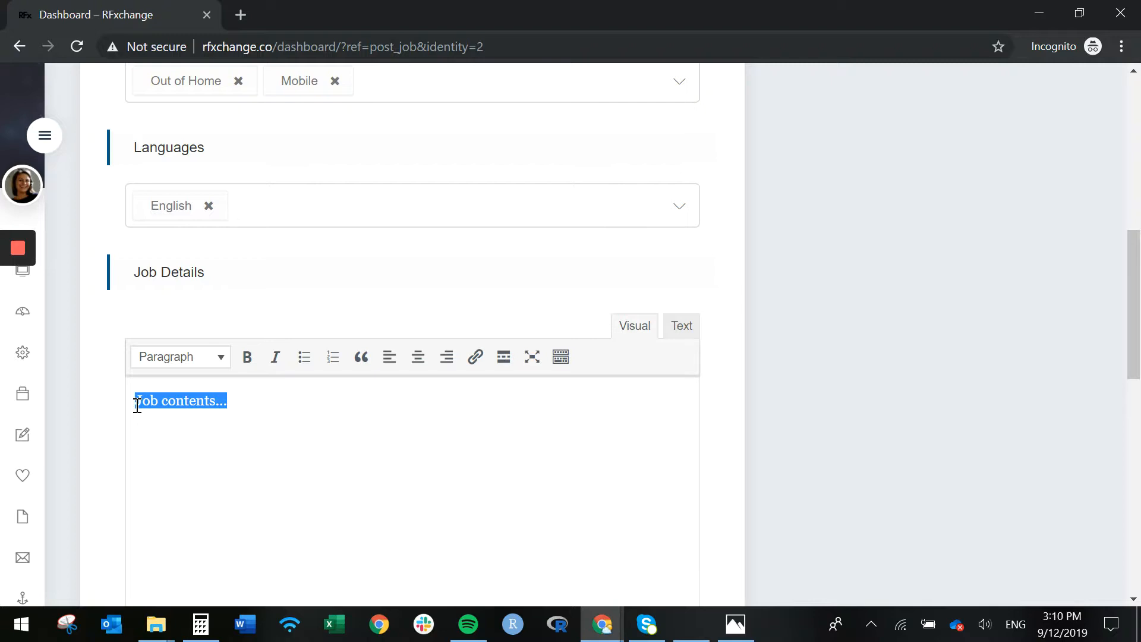
{"action": "type", "text": "Look"}
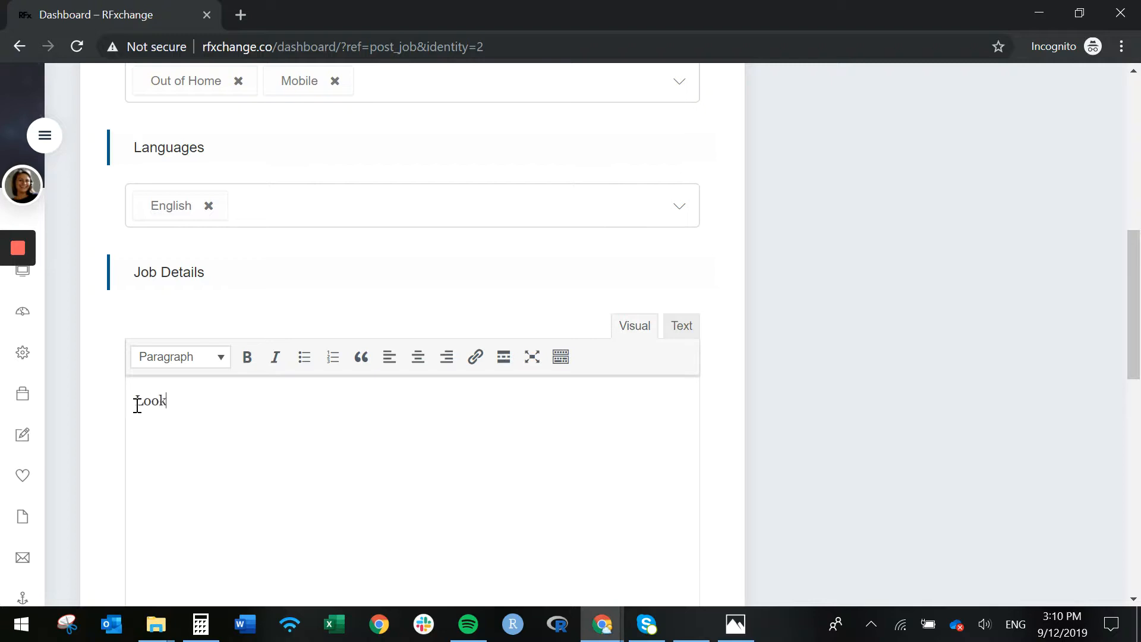
{"action": "type", "text": "ing for a media owner to he"}
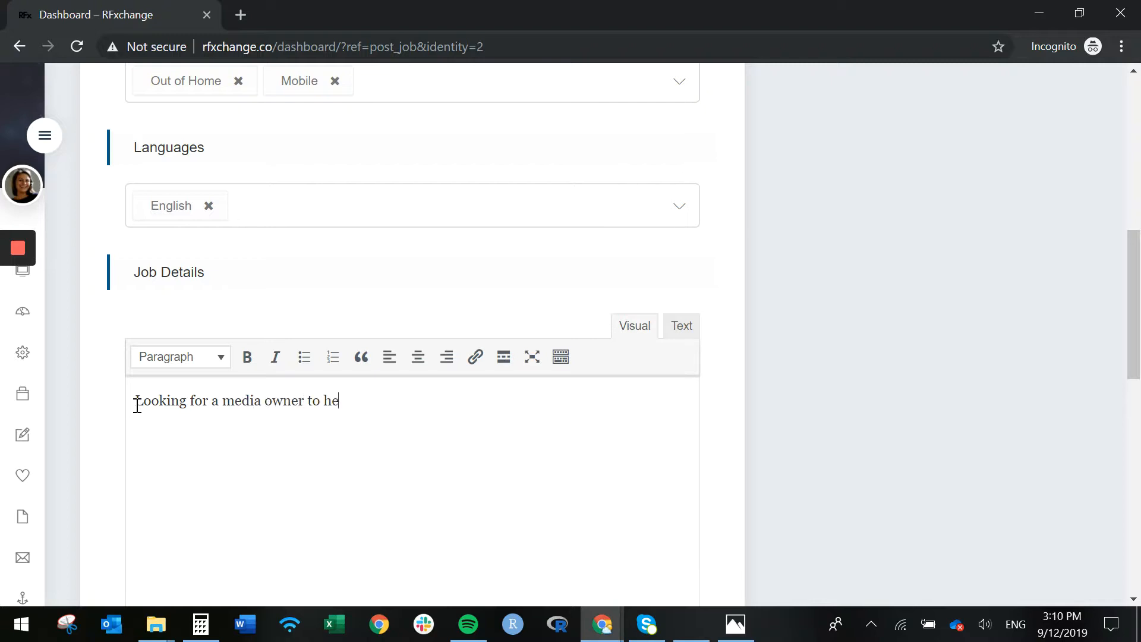
{"action": "type", "text": "lp launch new "}
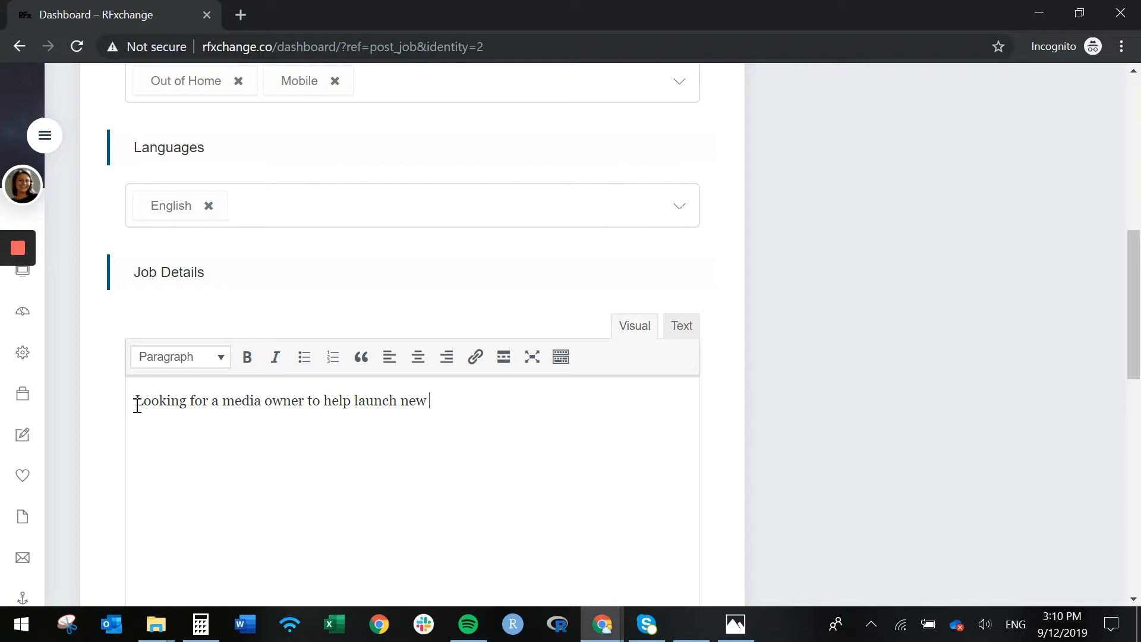
{"action": "type", "text": "platform ."}
Add Content Writing and Email Marketing to the job's required skills
{"action": "scroll", "coordinate": [137, 406], "scroll_direction": "down", "scroll_amount": 5}
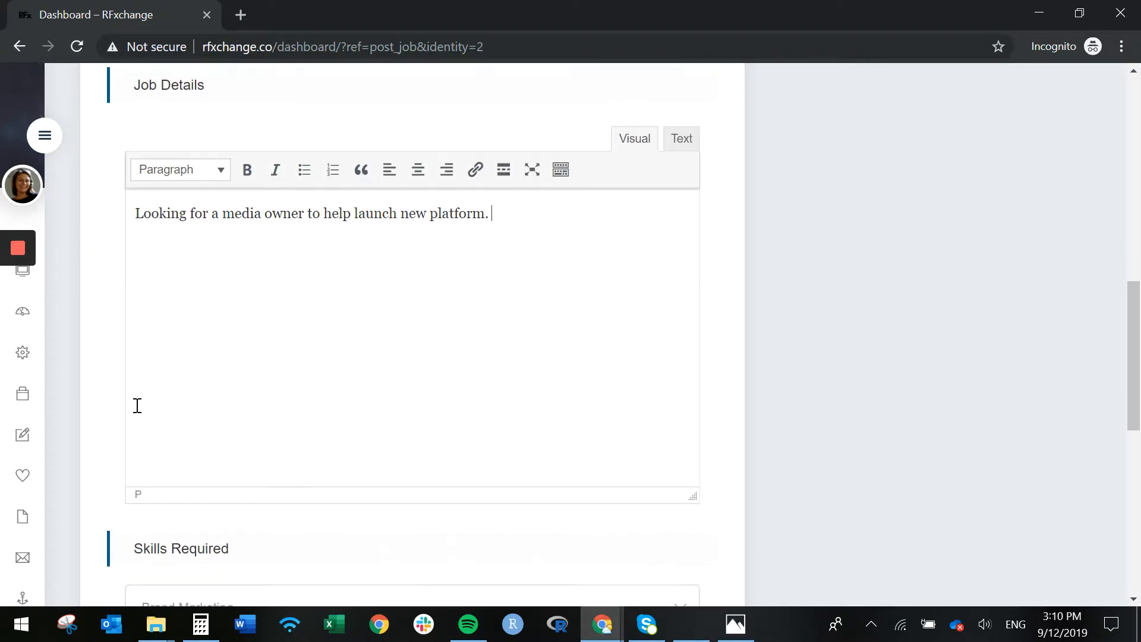
{"action": "scroll", "coordinate": [148, 404], "scroll_direction": "down", "scroll_amount": 2}
{"action": "left_click", "coordinate": [199, 376]}
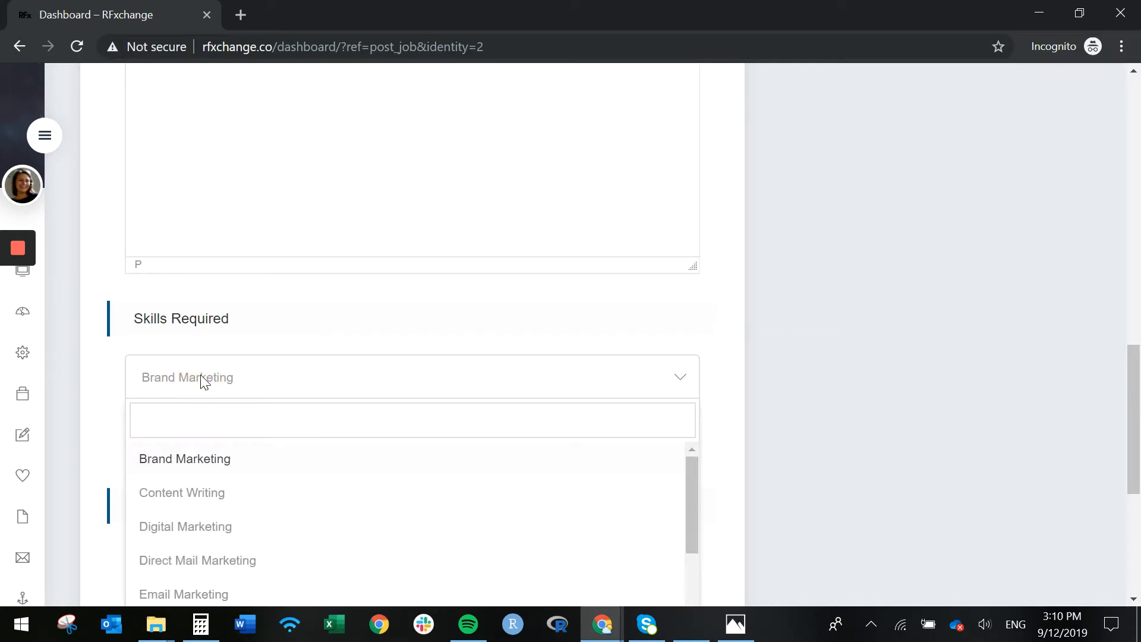
{"action": "left_click", "coordinate": [200, 491]}
{"action": "left_click", "coordinate": [247, 448]}
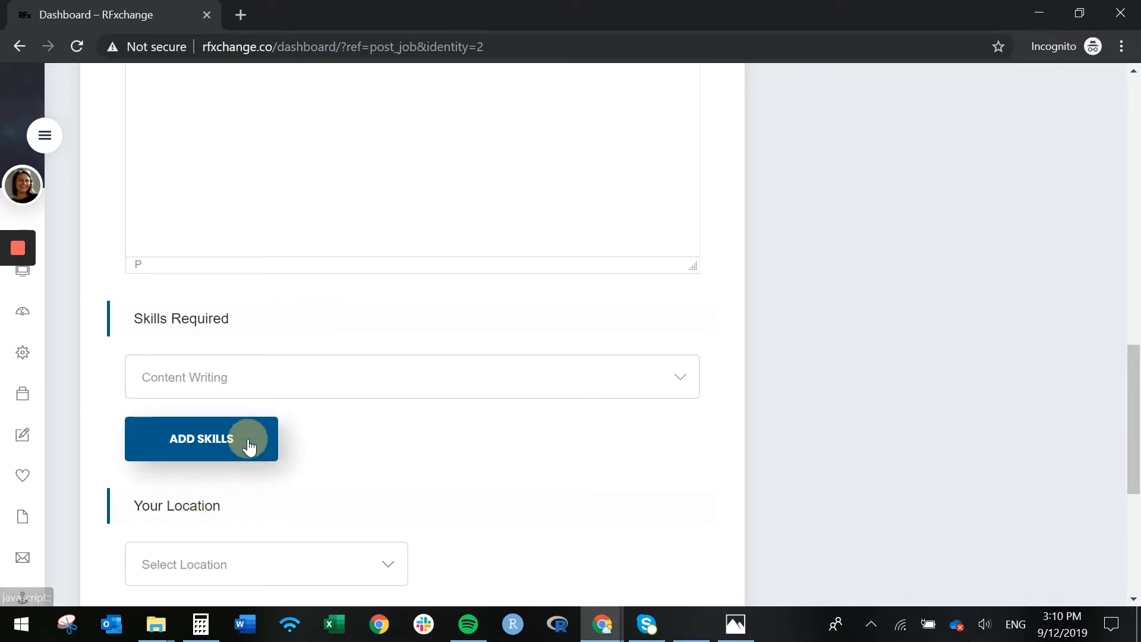
{"action": "left_click", "coordinate": [237, 364]}
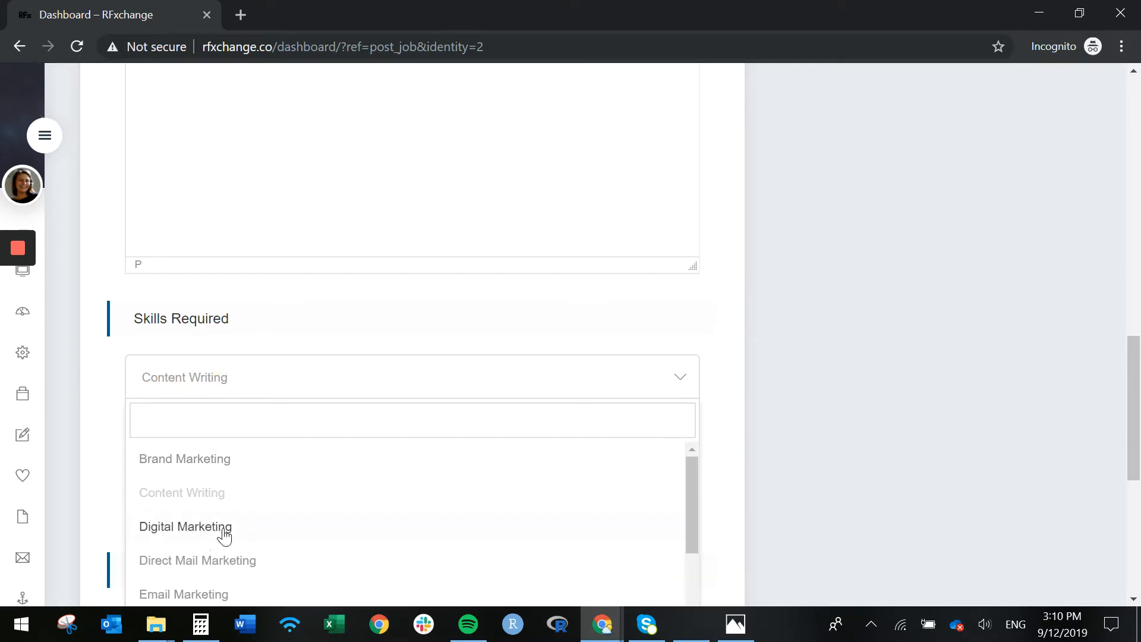
{"action": "left_click", "coordinate": [219, 594]}
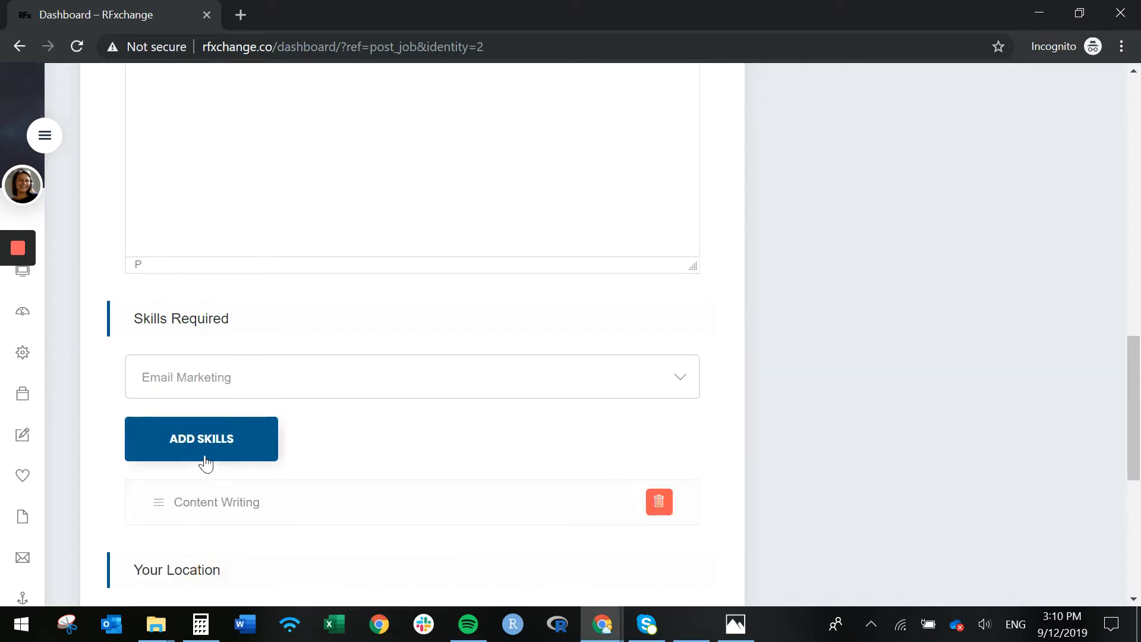
{"action": "left_click", "coordinate": [203, 457]}
Set the job's location to United States and bring the Attachments section into view
{"action": "scroll", "coordinate": [349, 441], "scroll_direction": "down", "scroll_amount": 1}
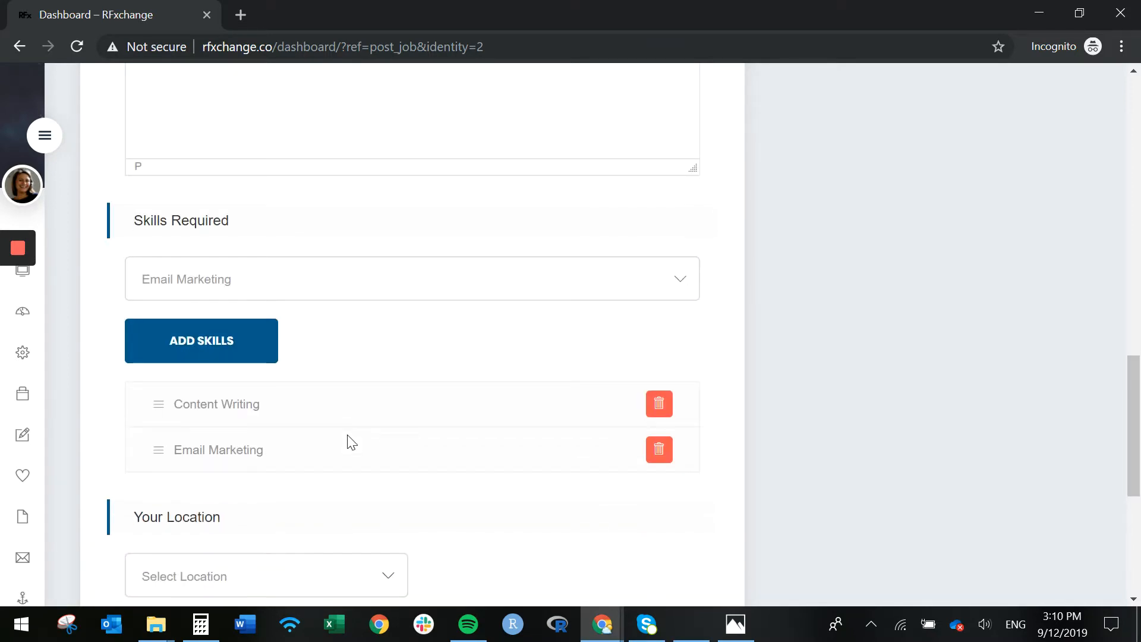
{"action": "scroll", "coordinate": [350, 443], "scroll_direction": "down", "scroll_amount": 1}
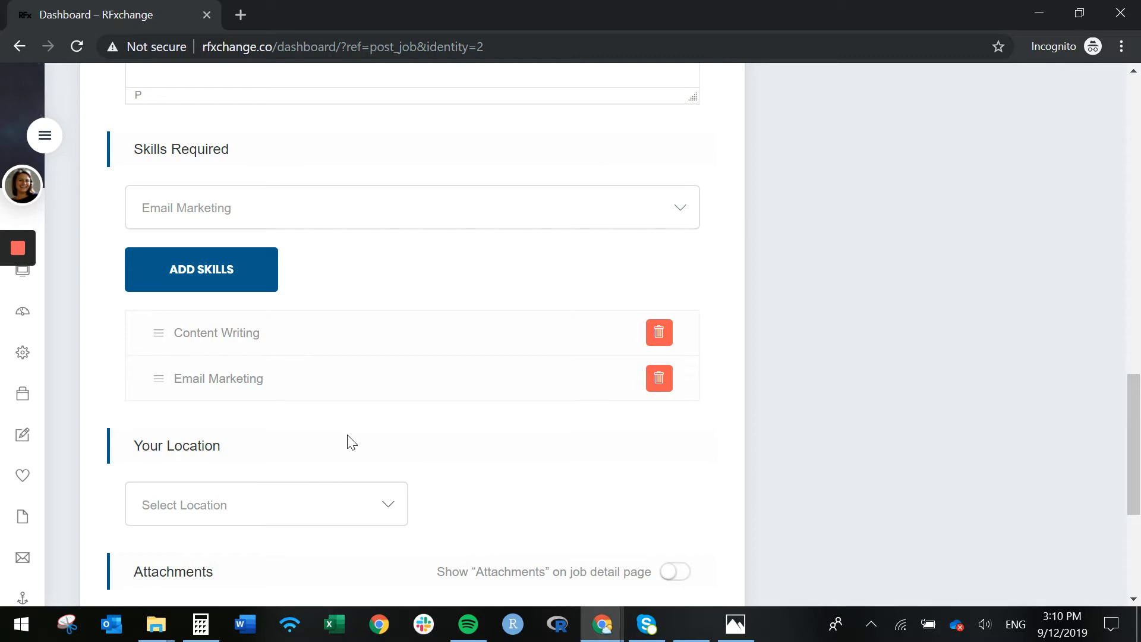
{"action": "scroll", "coordinate": [341, 359], "scroll_direction": "down", "scroll_amount": 1}
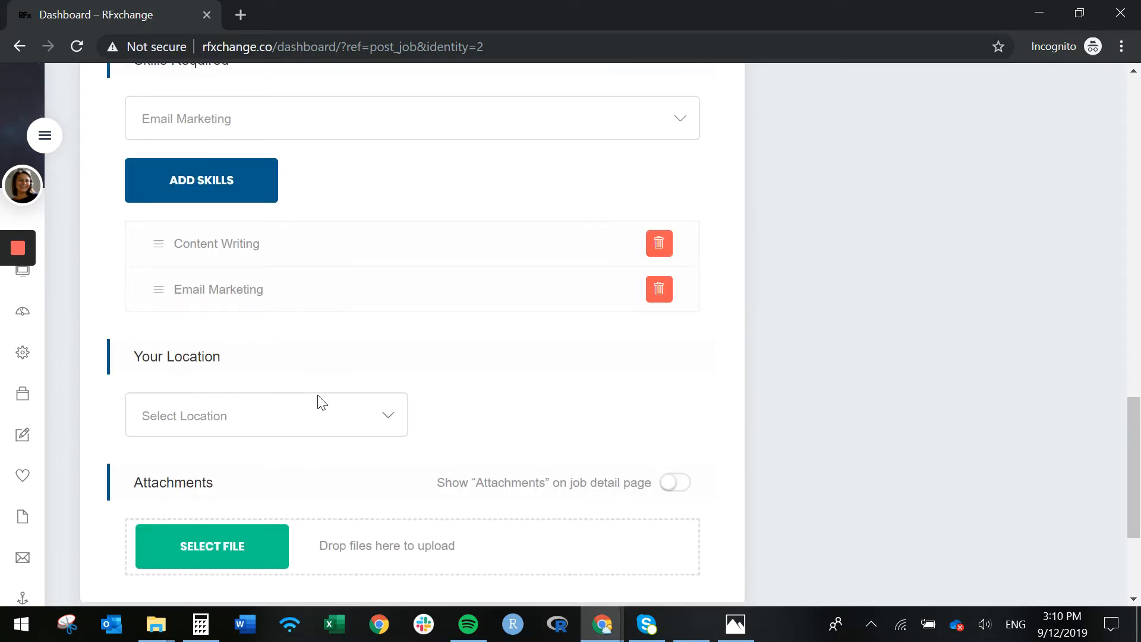
{"action": "left_click", "coordinate": [307, 418]}
{"action": "type", "text": "unit"}
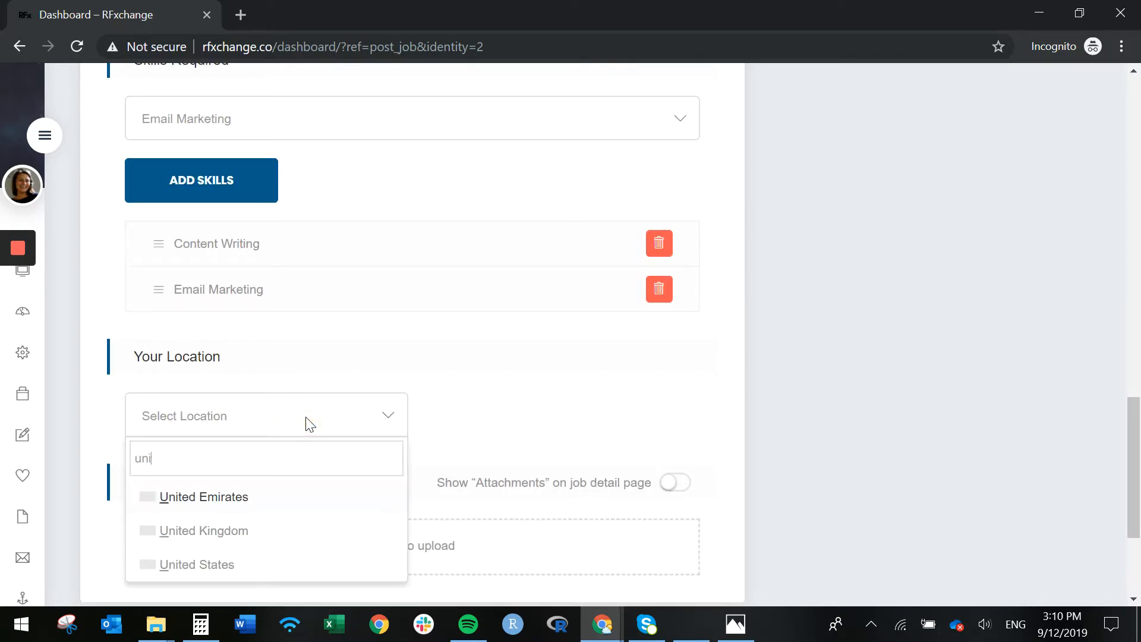
{"action": "left_click", "coordinate": [231, 570]}
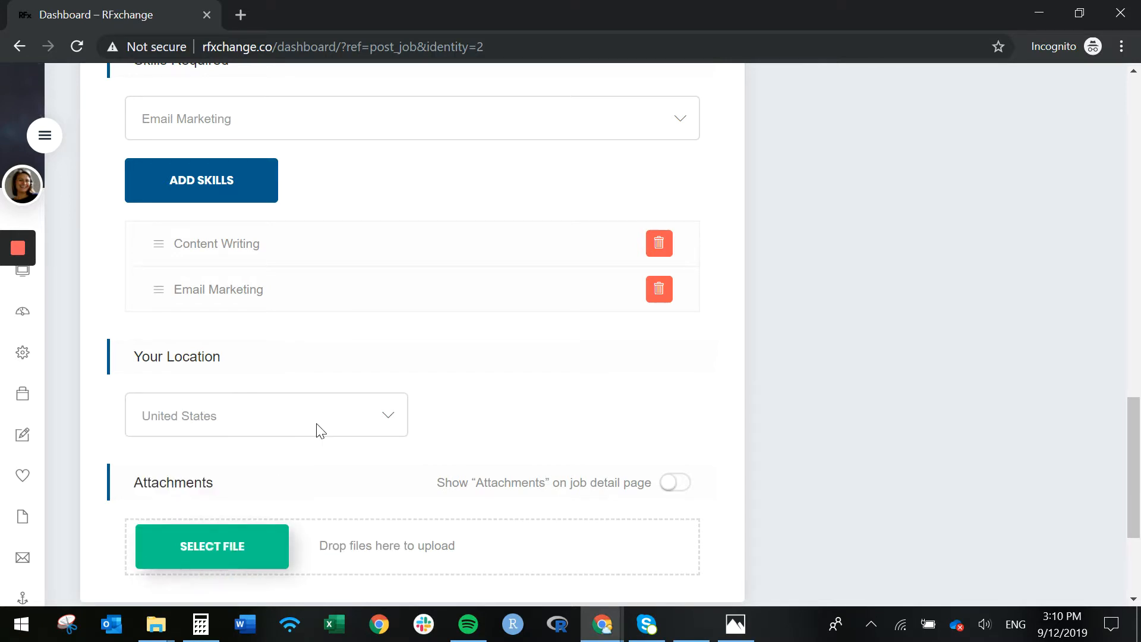
{"action": "scroll", "coordinate": [318, 428], "scroll_direction": "down", "scroll_amount": 2}
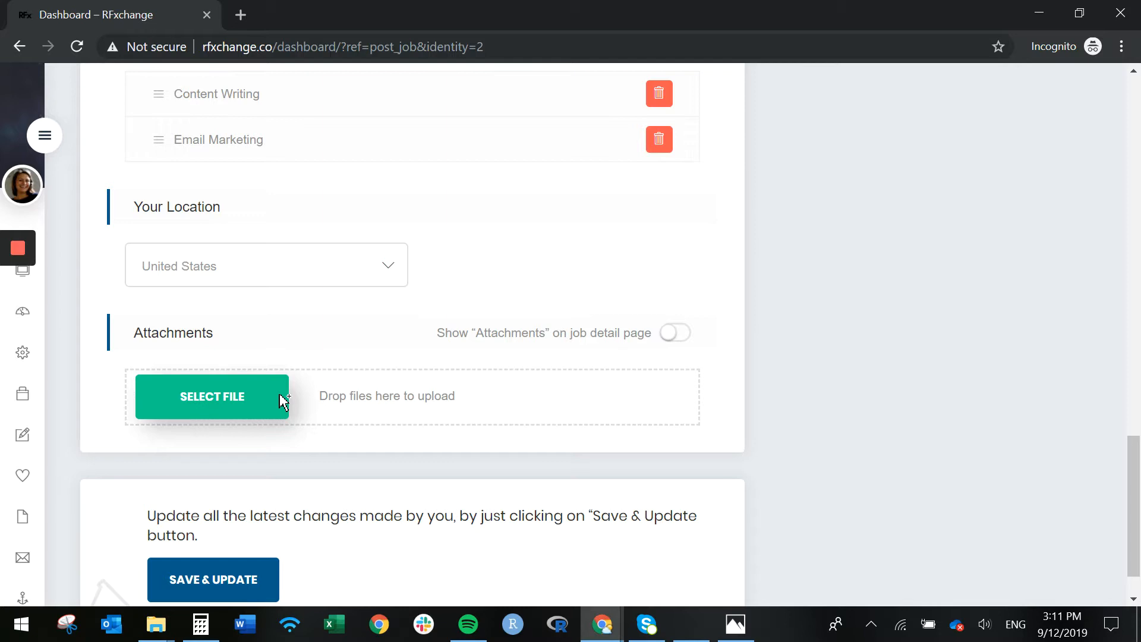
Review the completed Post A Job form from Job Description to Attachments, and save the job
{"action": "scroll", "coordinate": [282, 402], "scroll_direction": "down", "scroll_amount": 1}
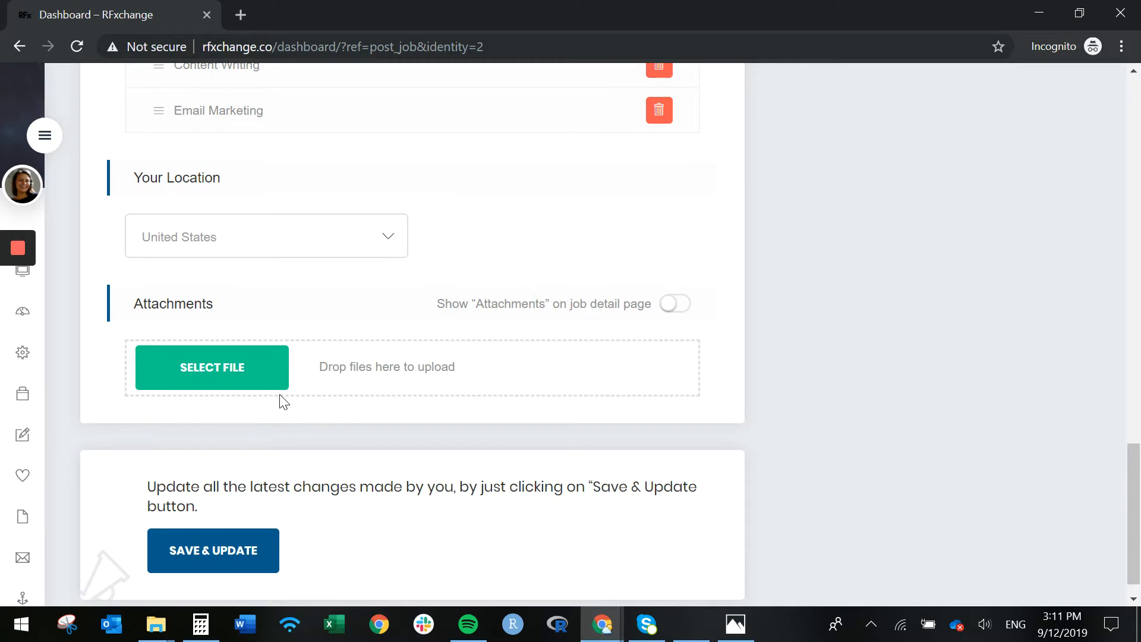
{"action": "scroll", "coordinate": [283, 402], "scroll_direction": "up", "scroll_amount": 10}
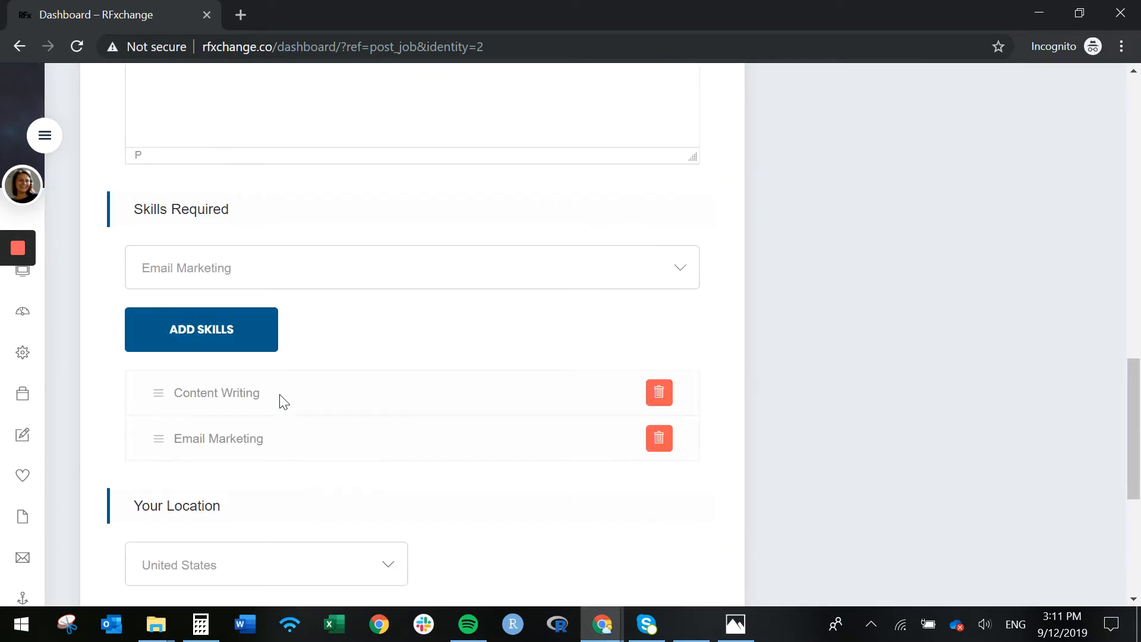
{"action": "scroll", "coordinate": [283, 402], "scroll_direction": "up", "scroll_amount": 8}
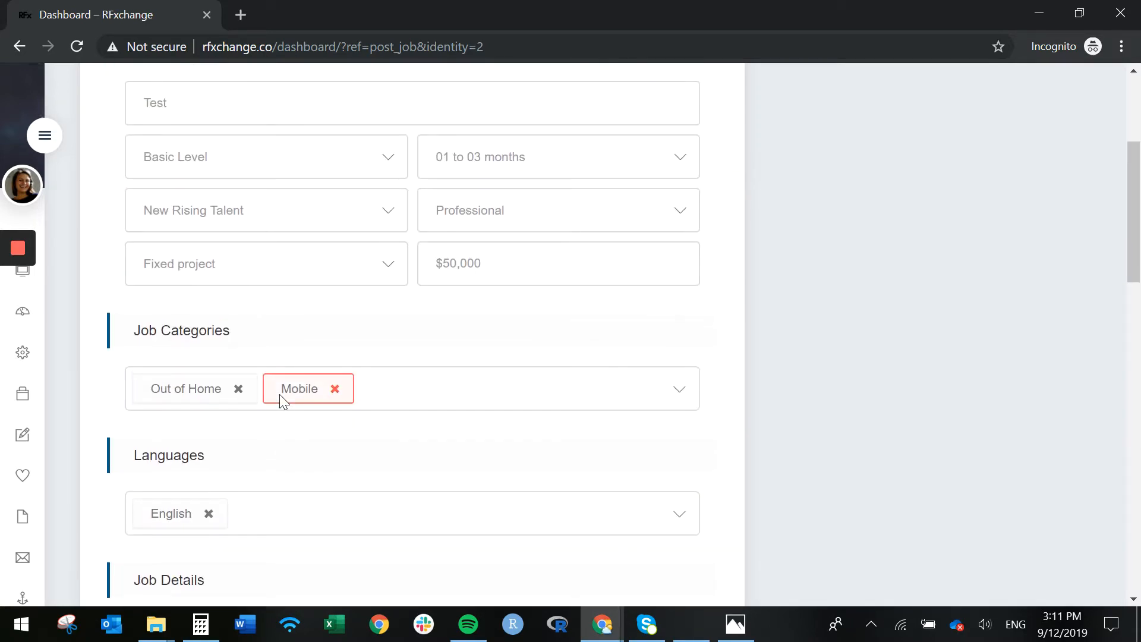
{"action": "scroll", "coordinate": [283, 402], "scroll_direction": "up", "scroll_amount": 4}
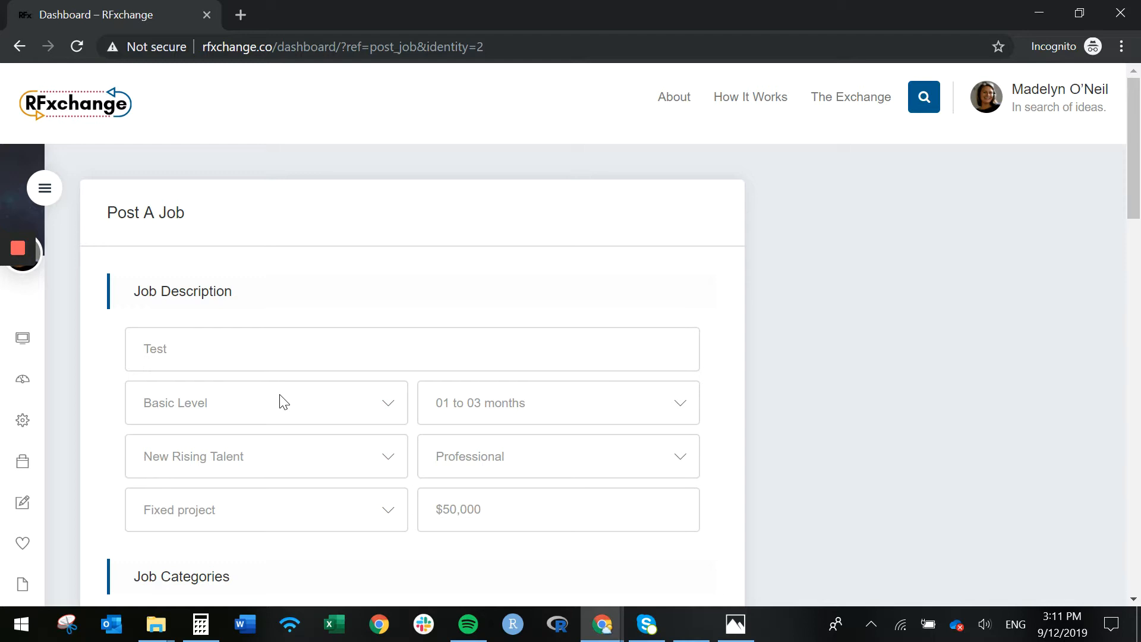
{"action": "scroll", "coordinate": [283, 403], "scroll_direction": "down", "scroll_amount": 14}
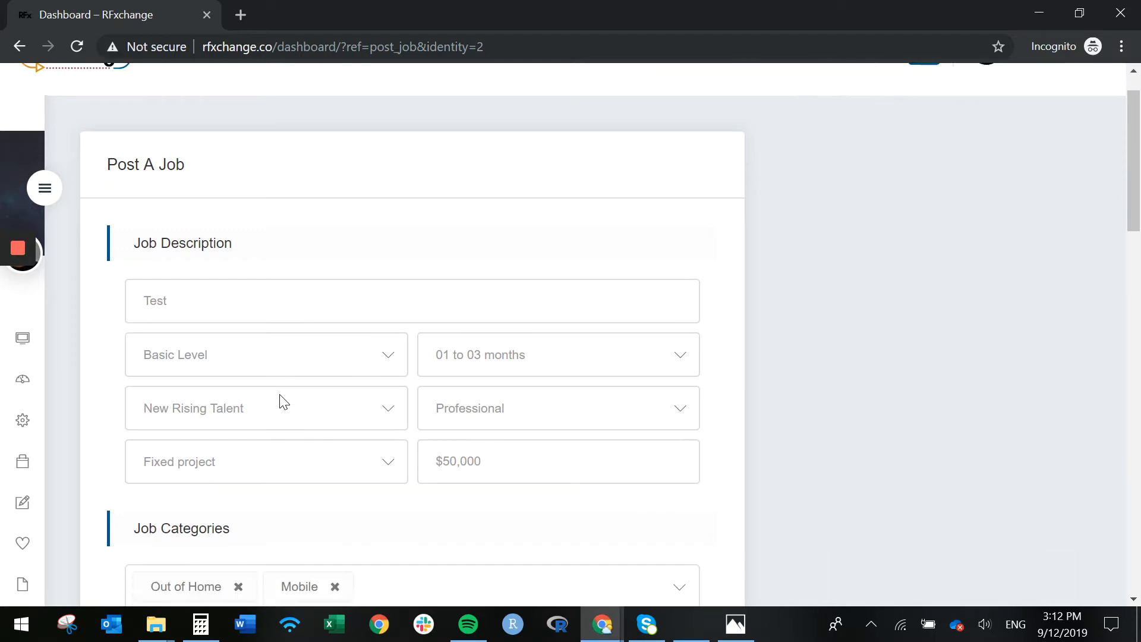
{"action": "scroll", "coordinate": [283, 403], "scroll_direction": "down", "scroll_amount": 10}
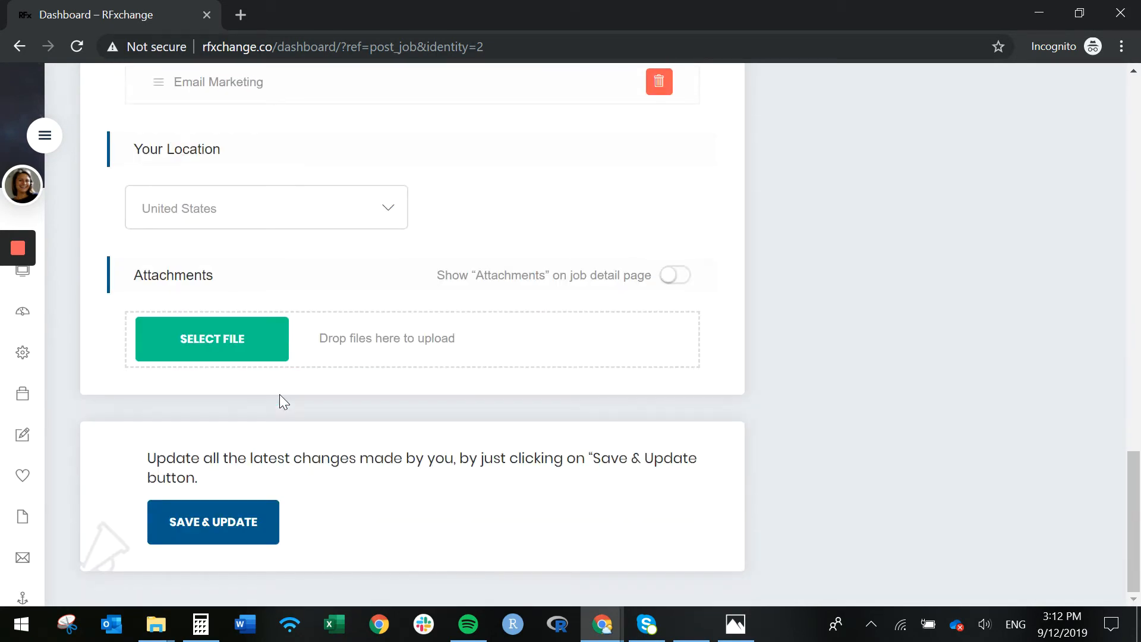
{"action": "left_click", "coordinate": [223, 540]}
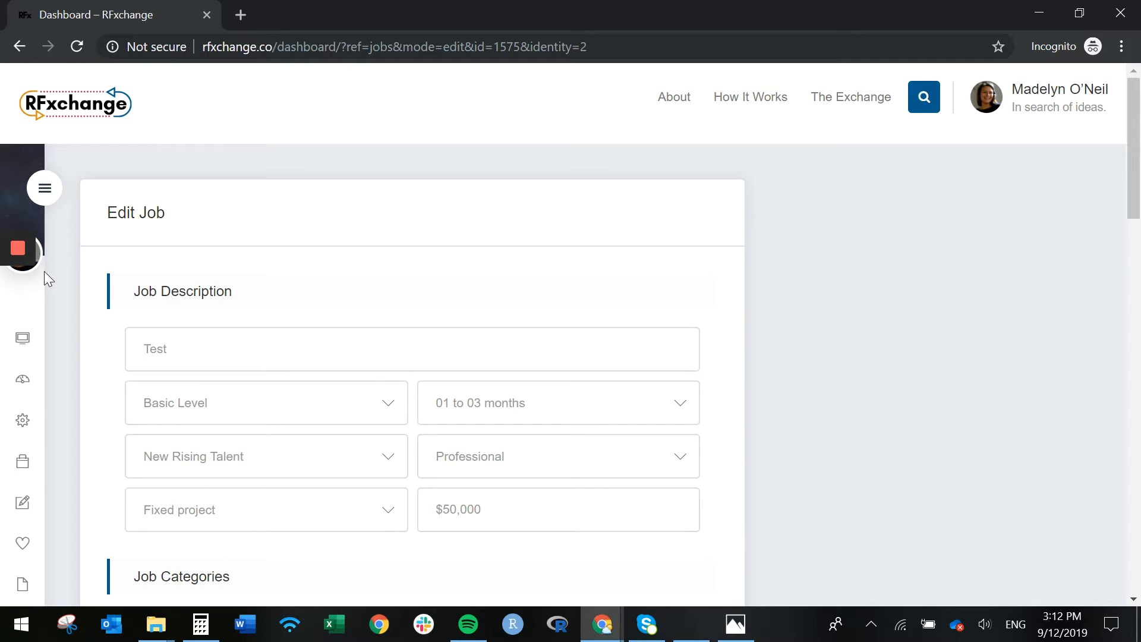
{"action": "left_click", "coordinate": [17, 290]}
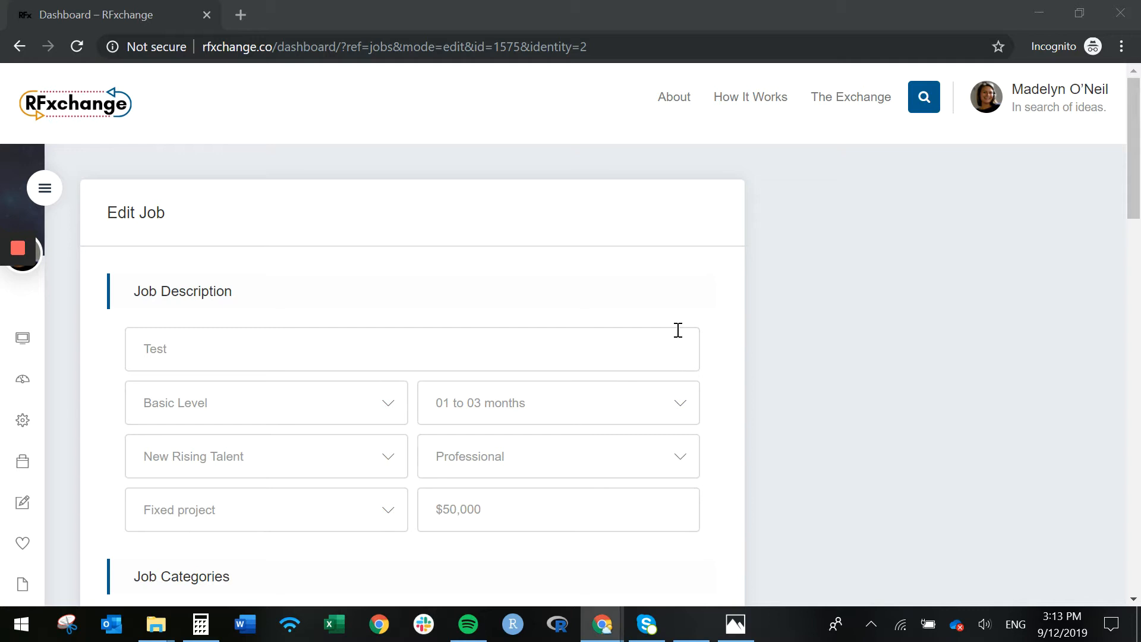
Open The Exchange and examine the posted job listings, including the Test job, along with the category, location, skills and project length filters
{"action": "left_click", "coordinate": [828, 104]}
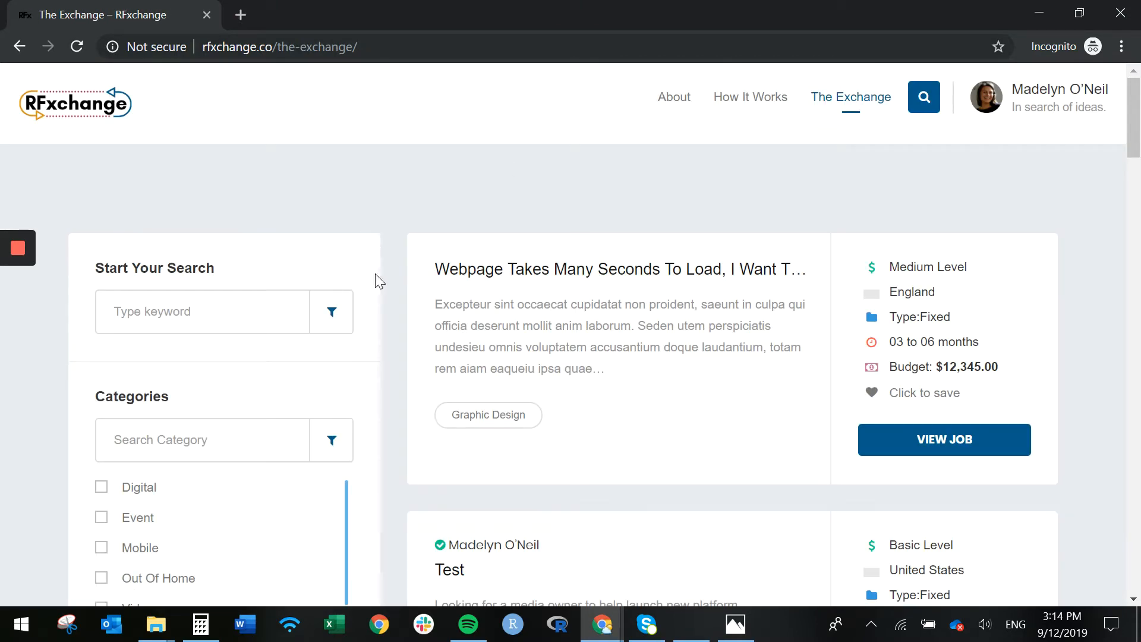
{"action": "scroll", "coordinate": [410, 308], "scroll_direction": "down", "scroll_amount": 1}
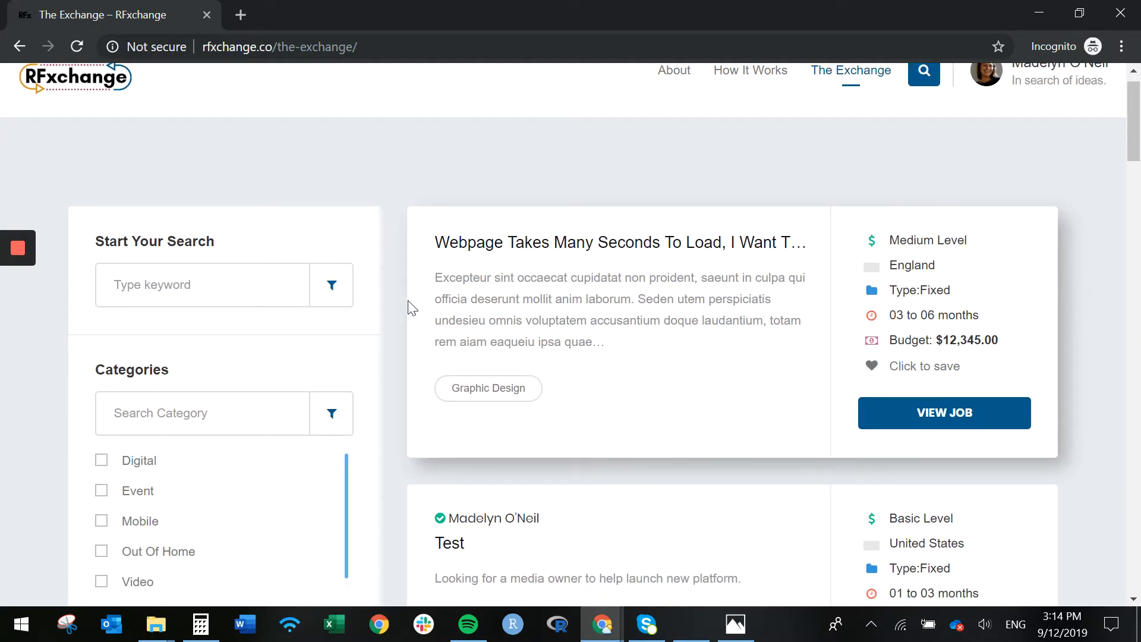
{"action": "scroll", "coordinate": [410, 308], "scroll_direction": "up", "scroll_amount": 1}
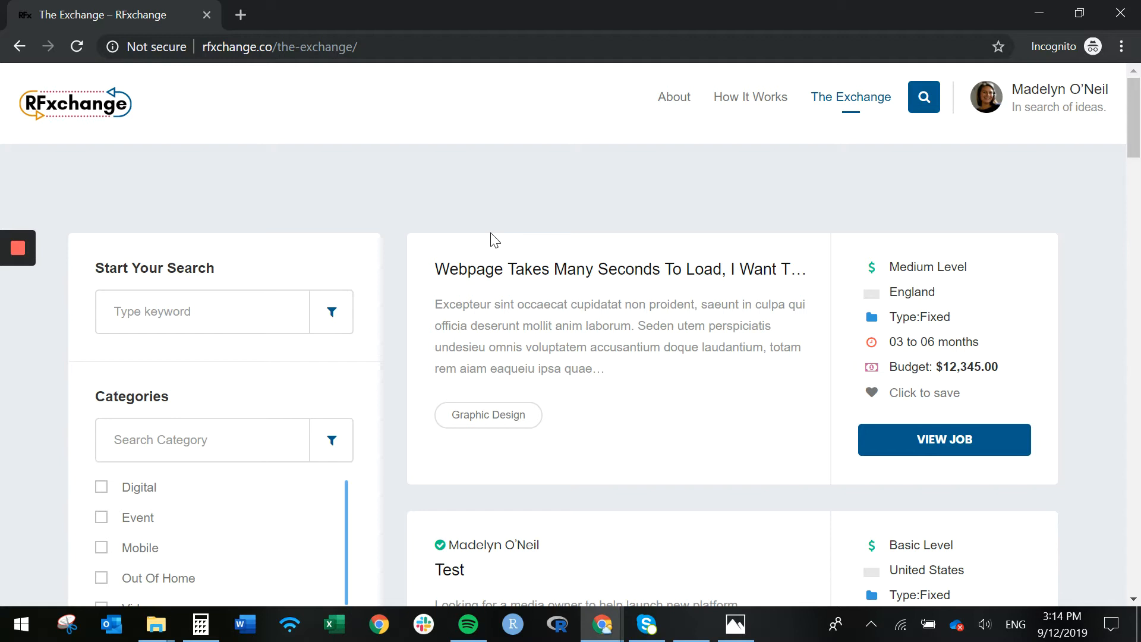
{"action": "scroll", "coordinate": [492, 240], "scroll_direction": "down", "scroll_amount": 3}
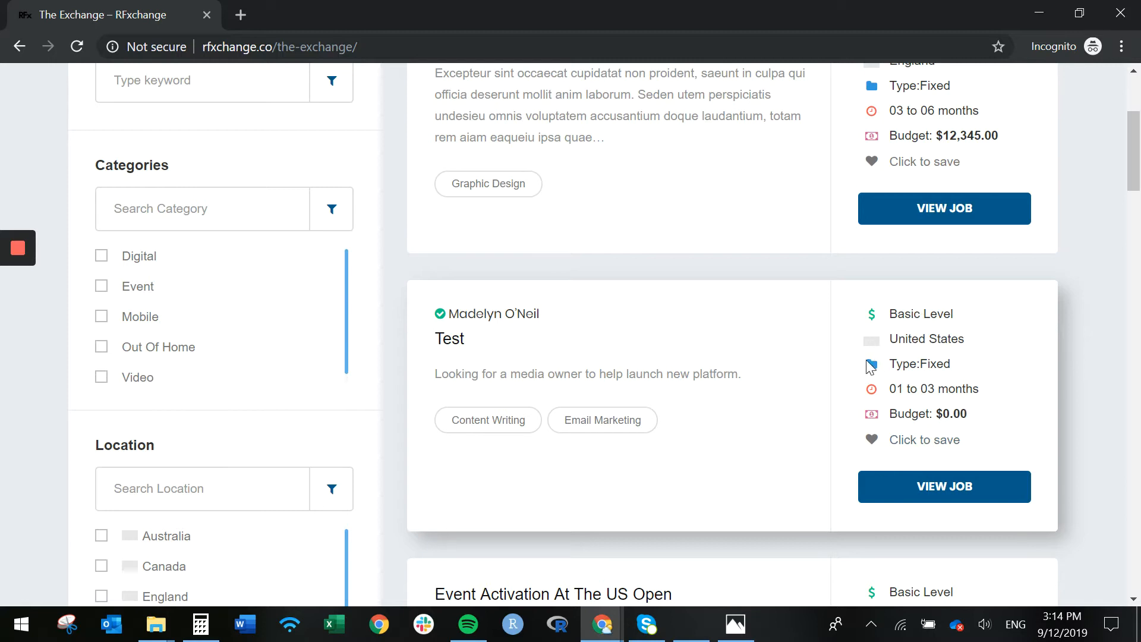
{"action": "scroll", "coordinate": [708, 346], "scroll_direction": "down", "scroll_amount": 1}
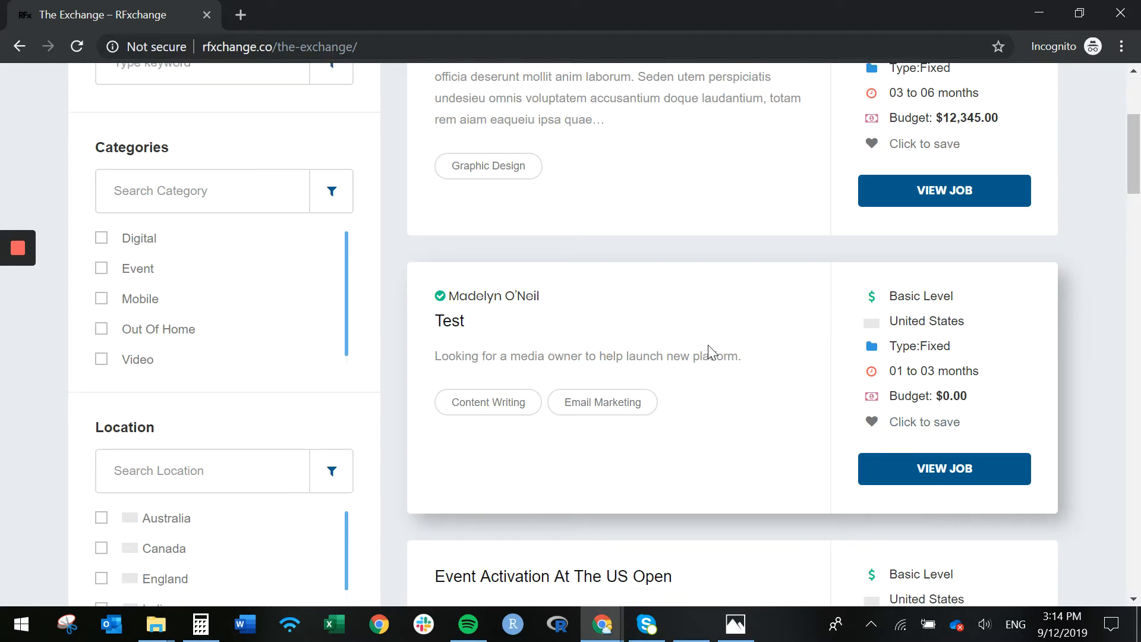
{"action": "scroll", "coordinate": [708, 344], "scroll_direction": "down", "scroll_amount": 4}
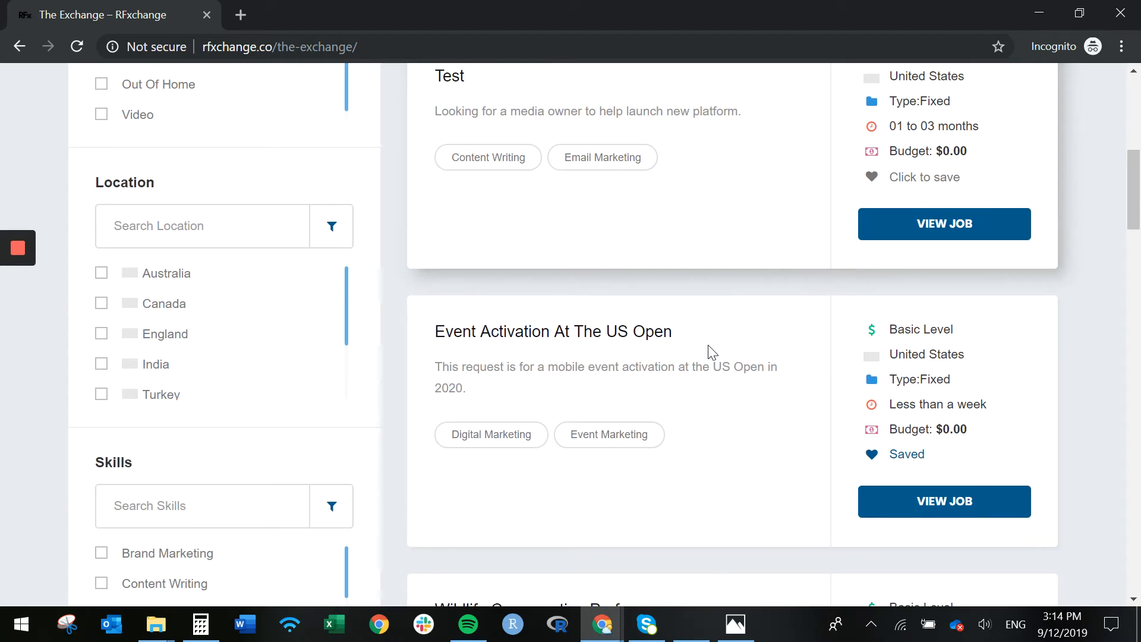
{"action": "scroll", "coordinate": [708, 345], "scroll_direction": "down", "scroll_amount": 5}
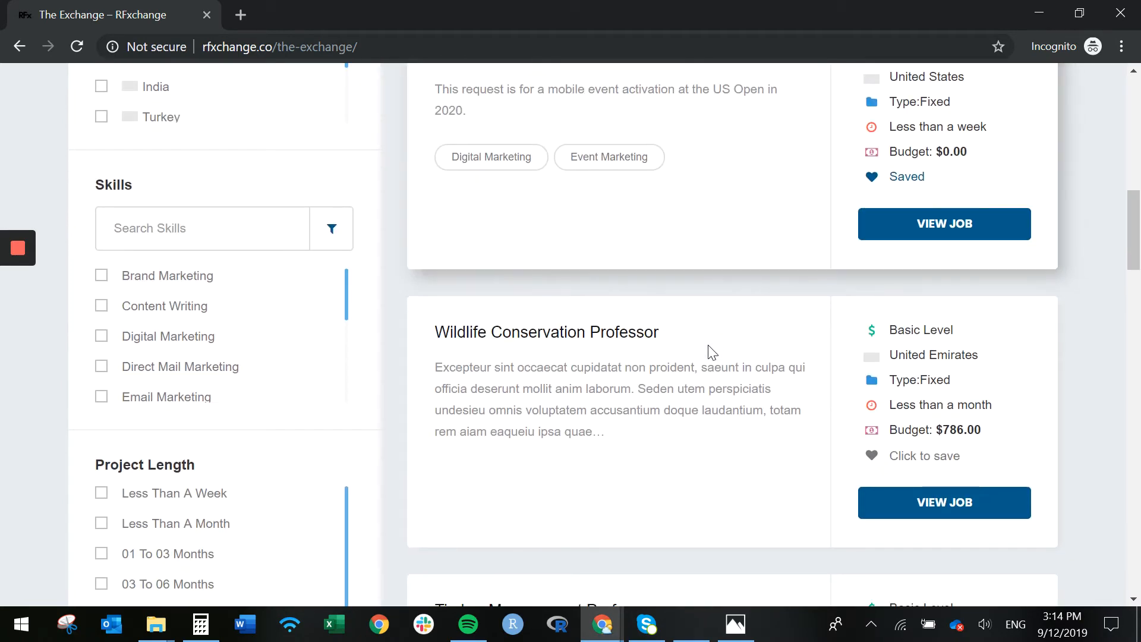
{"action": "scroll", "coordinate": [708, 346], "scroll_direction": "up", "scroll_amount": 10}
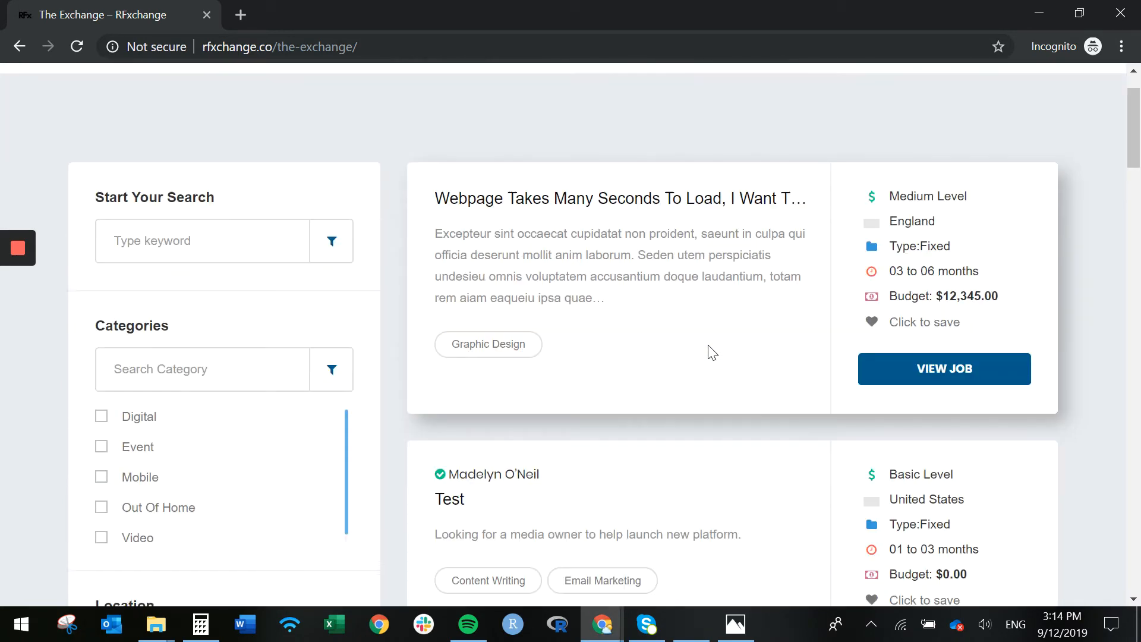
{"action": "scroll", "coordinate": [708, 346], "scroll_direction": "down", "scroll_amount": 8}
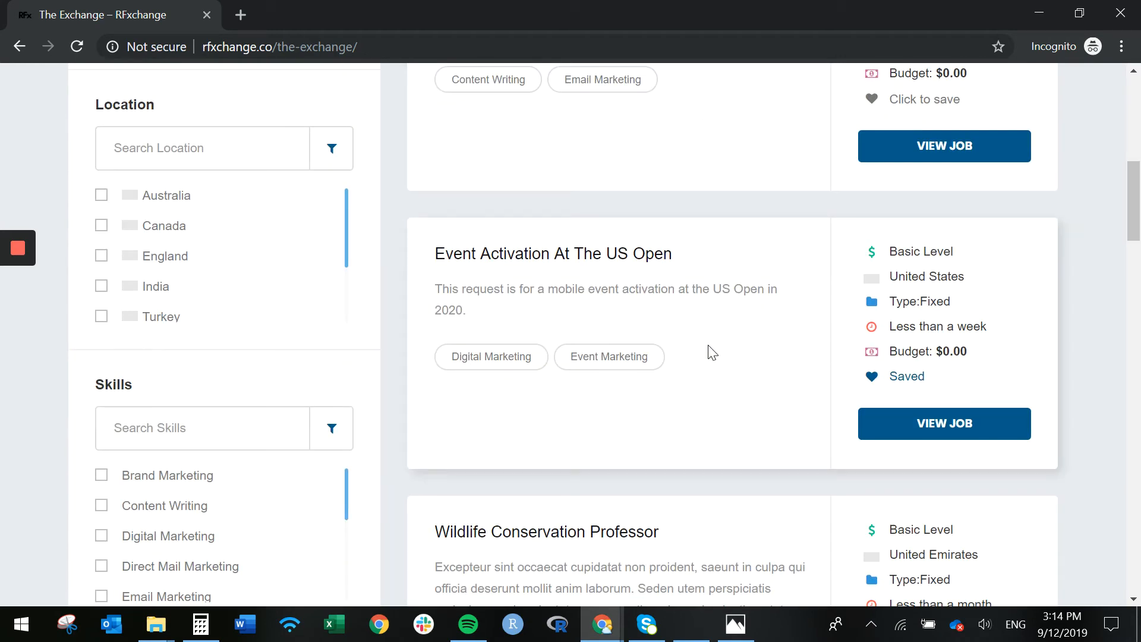
{"action": "scroll", "coordinate": [712, 351], "scroll_direction": "up", "scroll_amount": 11}
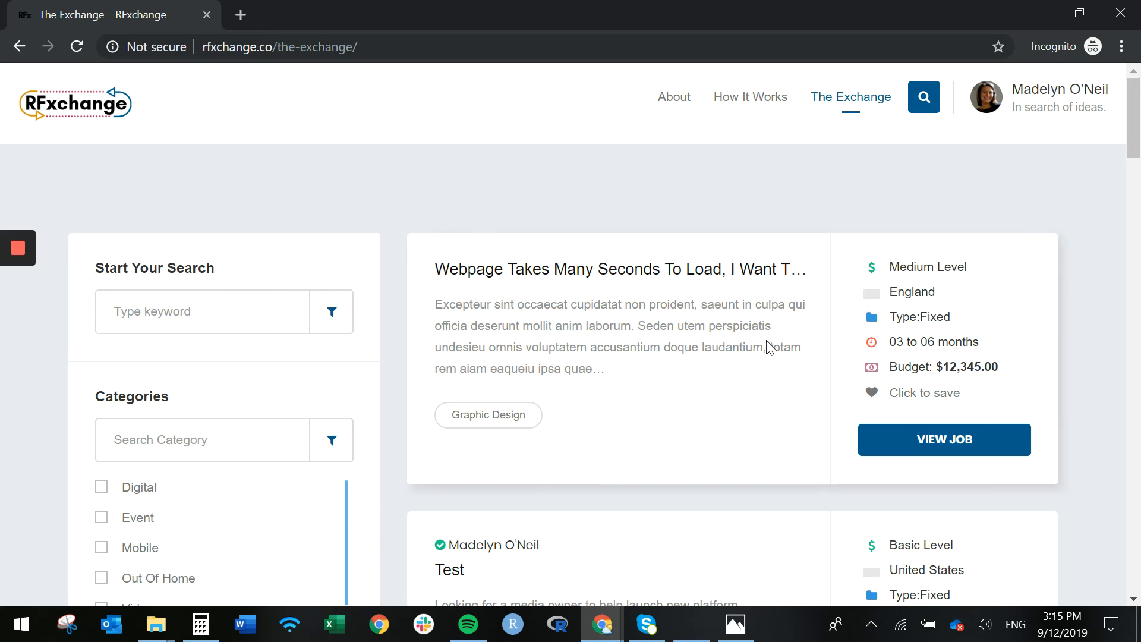
{"action": "scroll", "coordinate": [772, 339], "scroll_direction": "down", "scroll_amount": 4}
{"action": "scroll", "coordinate": [773, 342], "scroll_direction": "down", "scroll_amount": 8}
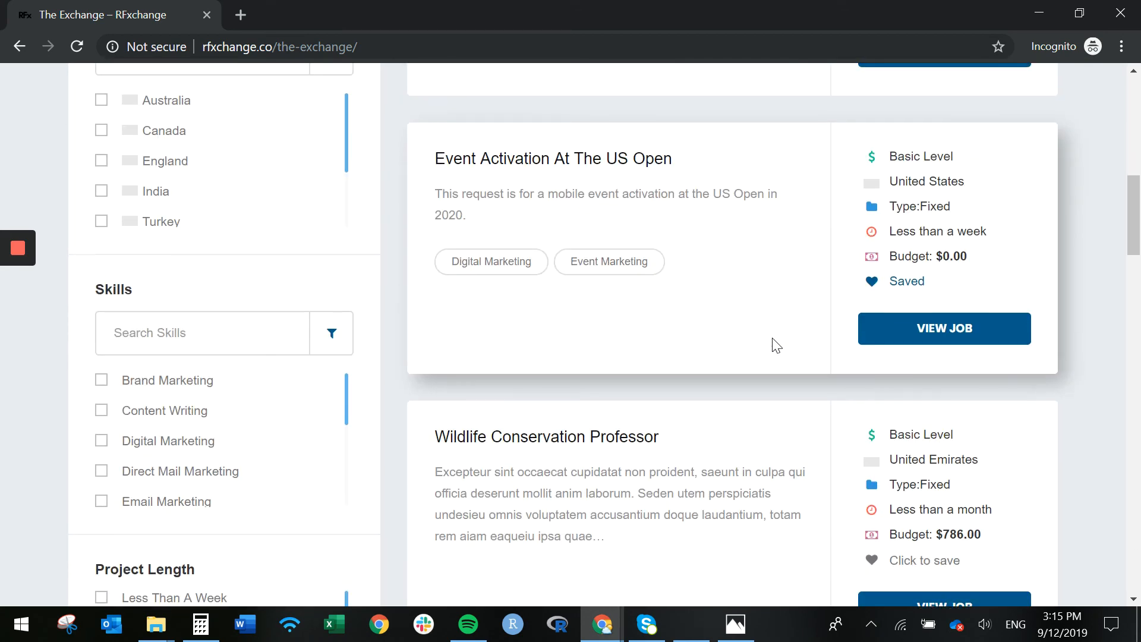
{"action": "scroll", "coordinate": [774, 345], "scroll_direction": "up", "scroll_amount": 12}
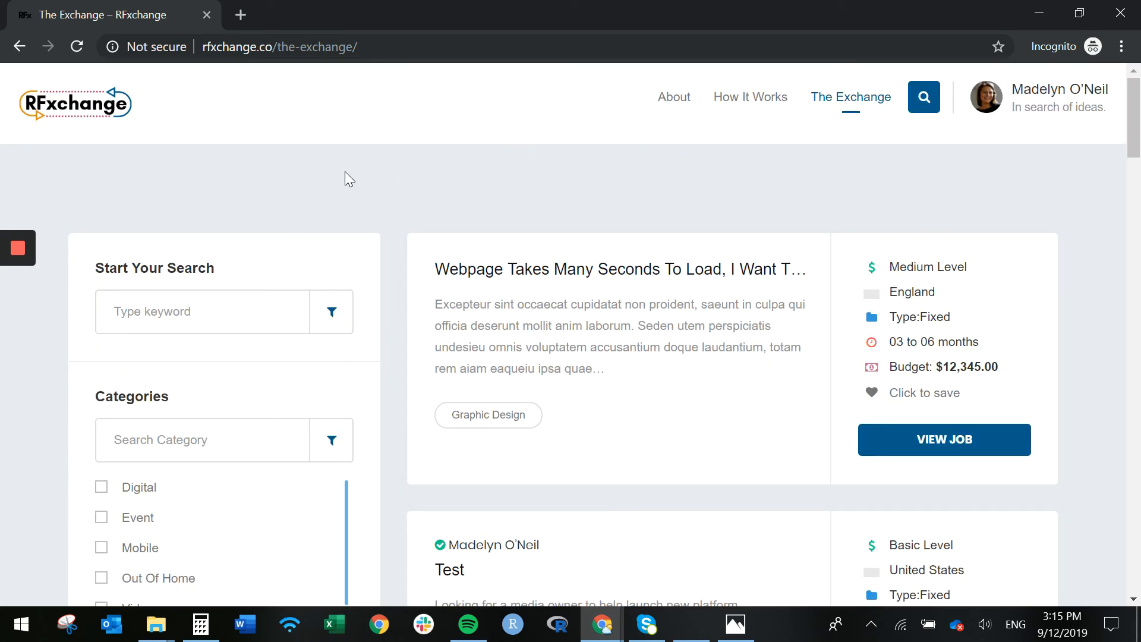
Return to the RFxchange home page and look through its sections from How It Works to Industry News
{"action": "left_click", "coordinate": [94, 116]}
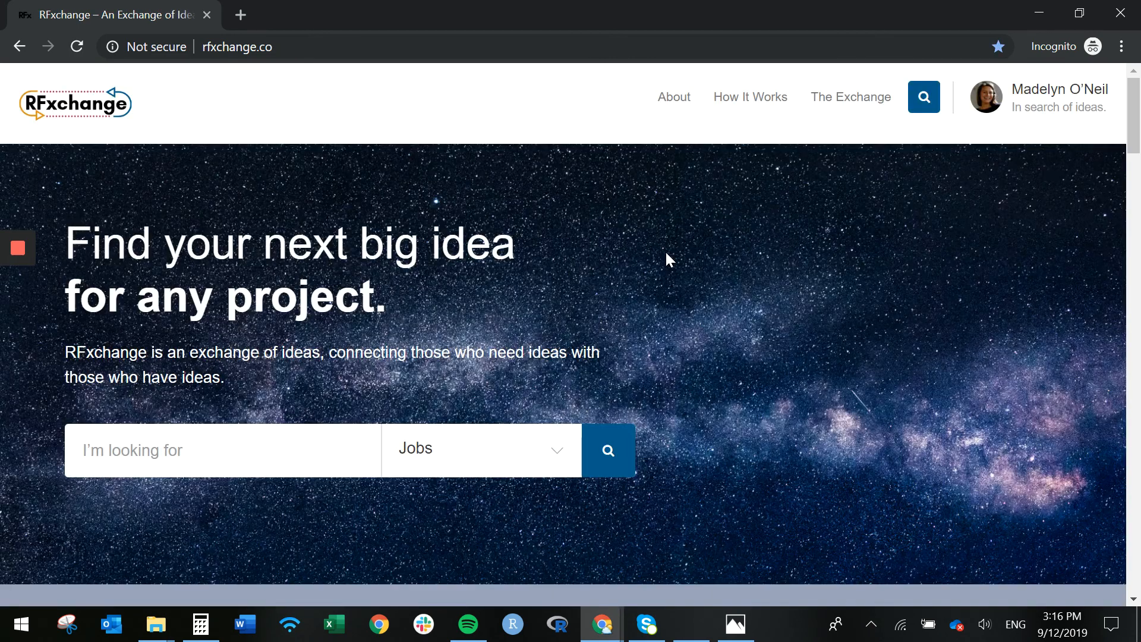
{"action": "scroll", "coordinate": [665, 252], "scroll_direction": "down", "scroll_amount": 3}
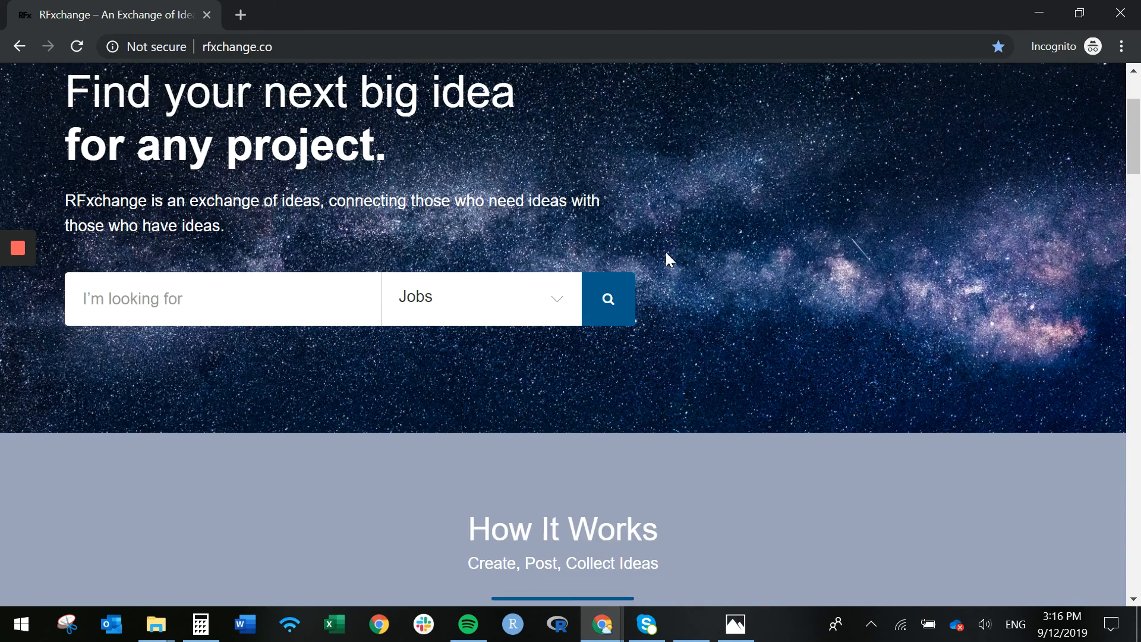
{"action": "scroll", "coordinate": [665, 252], "scroll_direction": "down", "scroll_amount": 10}
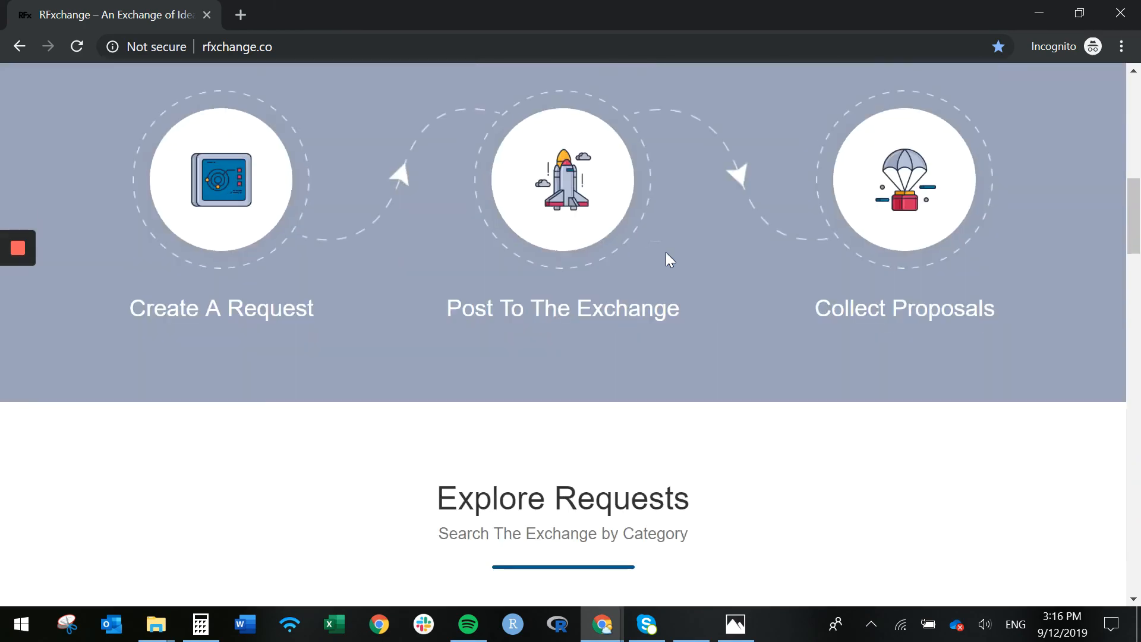
{"action": "scroll", "coordinate": [666, 253], "scroll_direction": "down", "scroll_amount": 5}
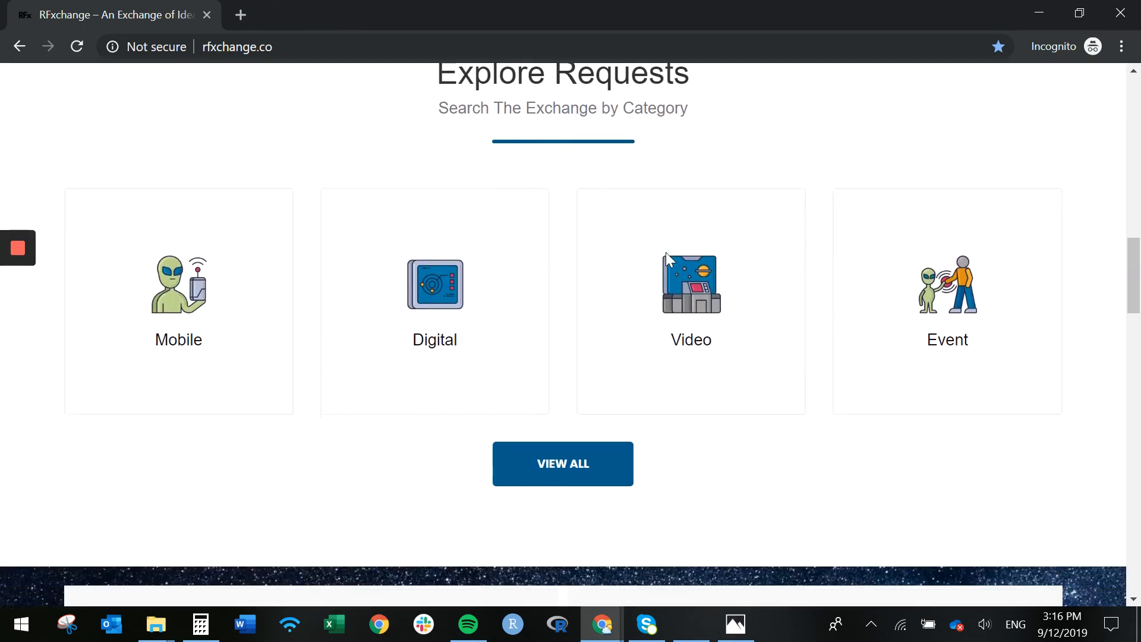
{"action": "scroll", "coordinate": [667, 256], "scroll_direction": "down", "scroll_amount": 5}
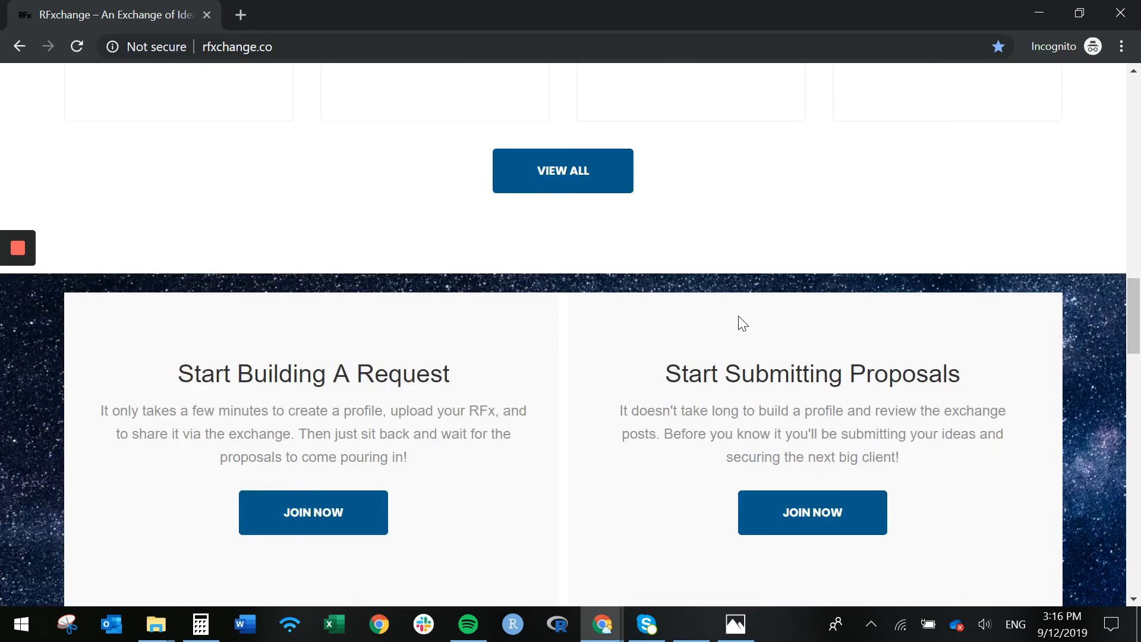
{"action": "scroll", "coordinate": [740, 316], "scroll_direction": "down", "scroll_amount": 3}
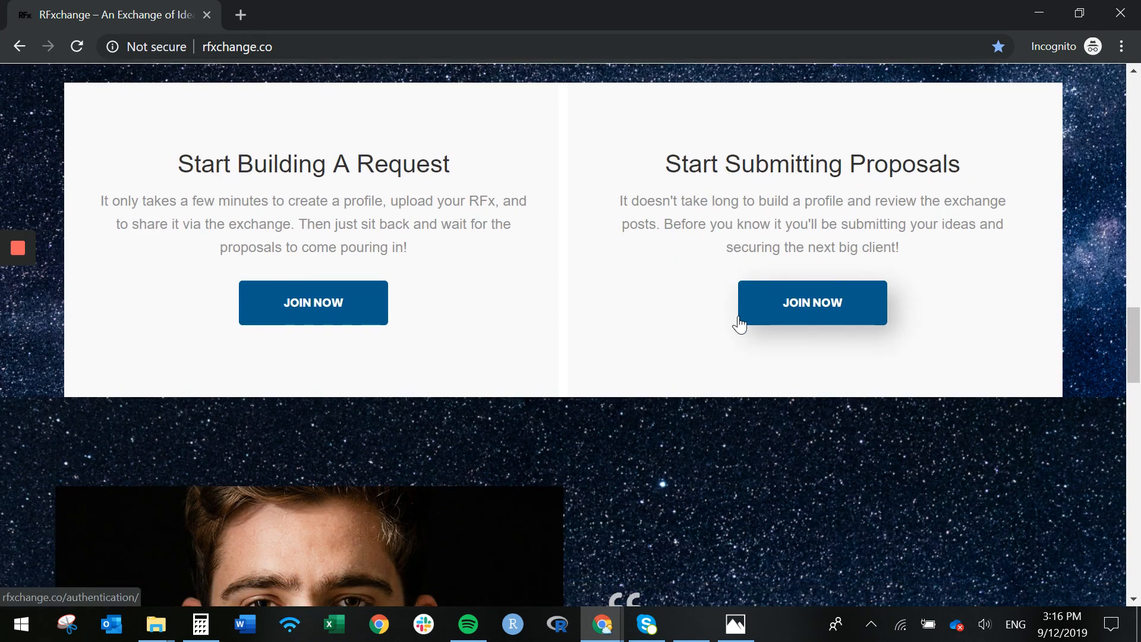
{"action": "scroll", "coordinate": [737, 314], "scroll_direction": "down", "scroll_amount": 3}
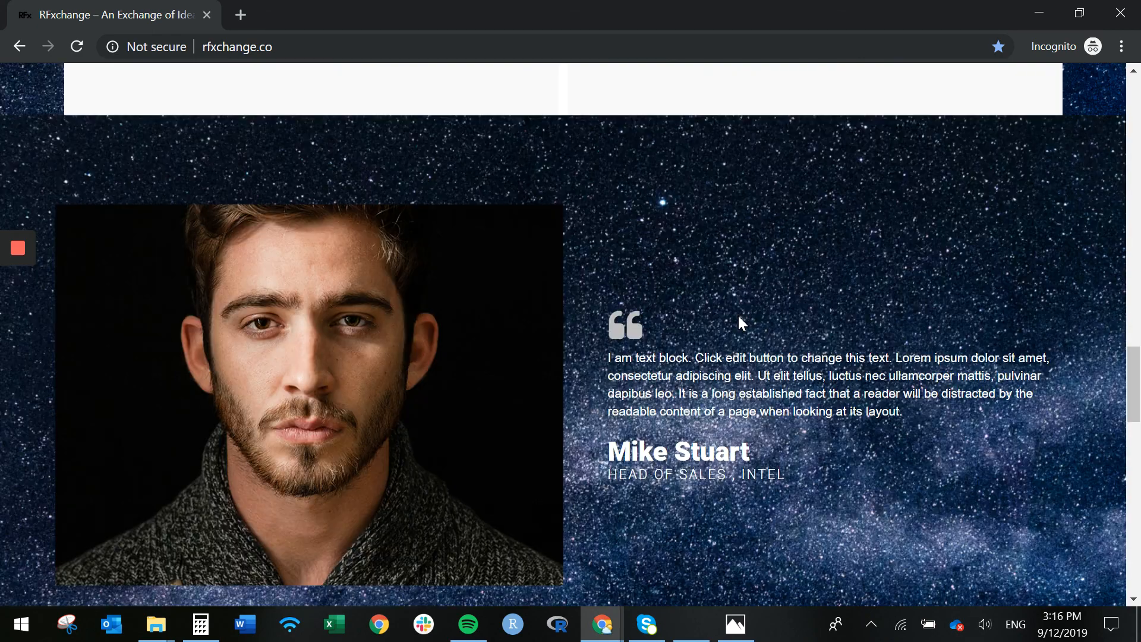
{"action": "scroll", "coordinate": [738, 315], "scroll_direction": "down", "scroll_amount": 1}
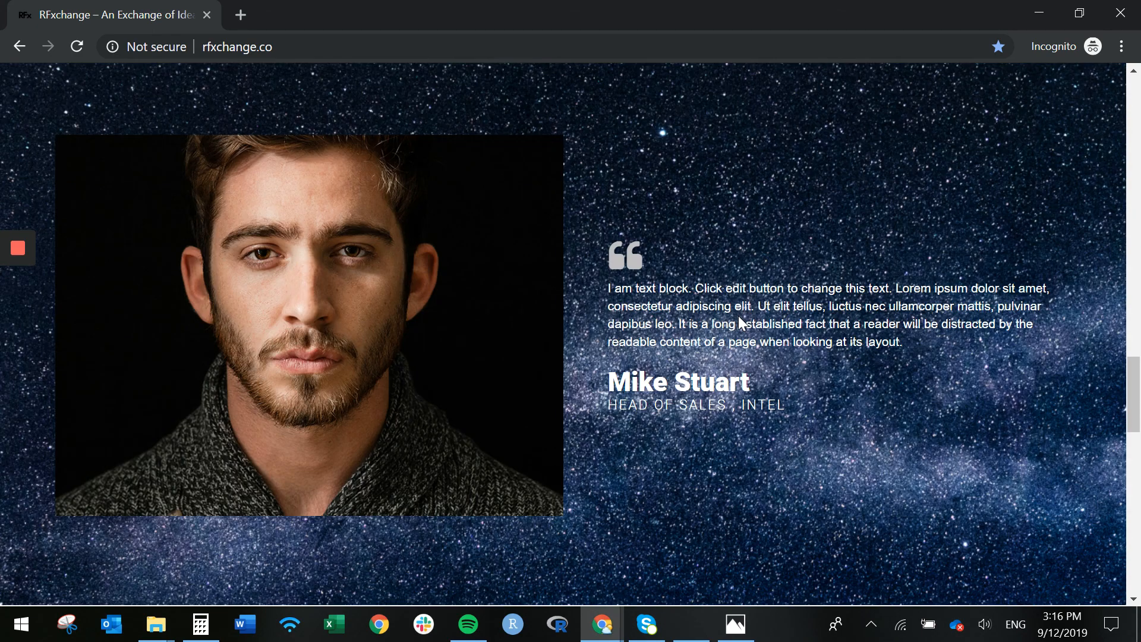
{"action": "scroll", "coordinate": [738, 315], "scroll_direction": "down", "scroll_amount": 2}
{"action": "scroll", "coordinate": [738, 316], "scroll_direction": "down", "scroll_amount": 3}
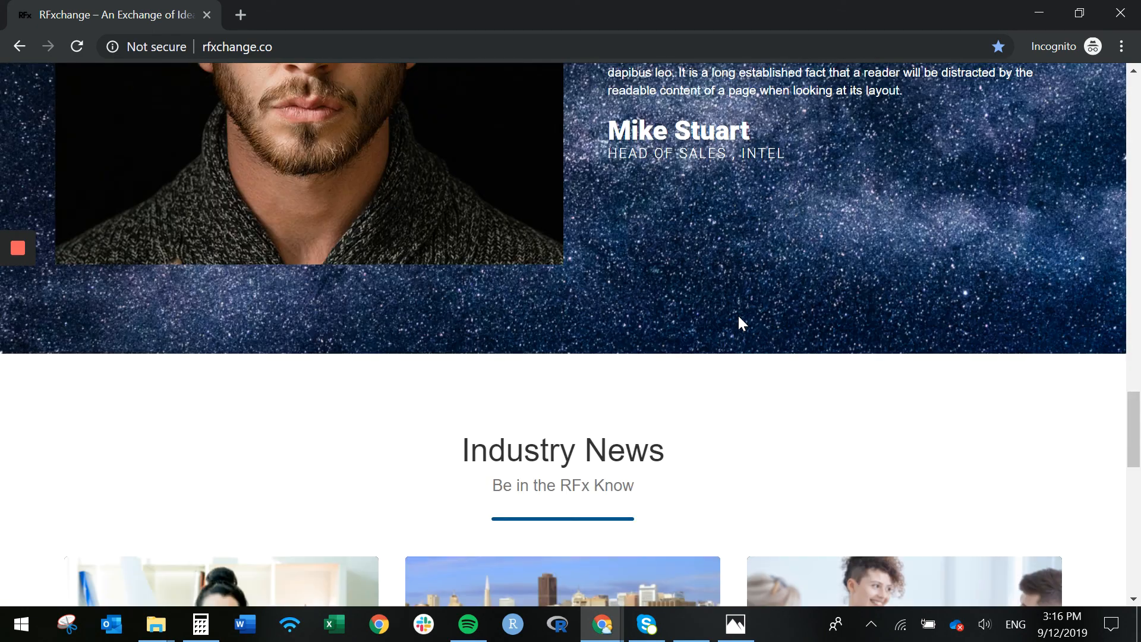
{"action": "scroll", "coordinate": [737, 313], "scroll_direction": "up", "scroll_amount": 8}
{"action": "scroll", "coordinate": [738, 316], "scroll_direction": "up", "scroll_amount": 10}
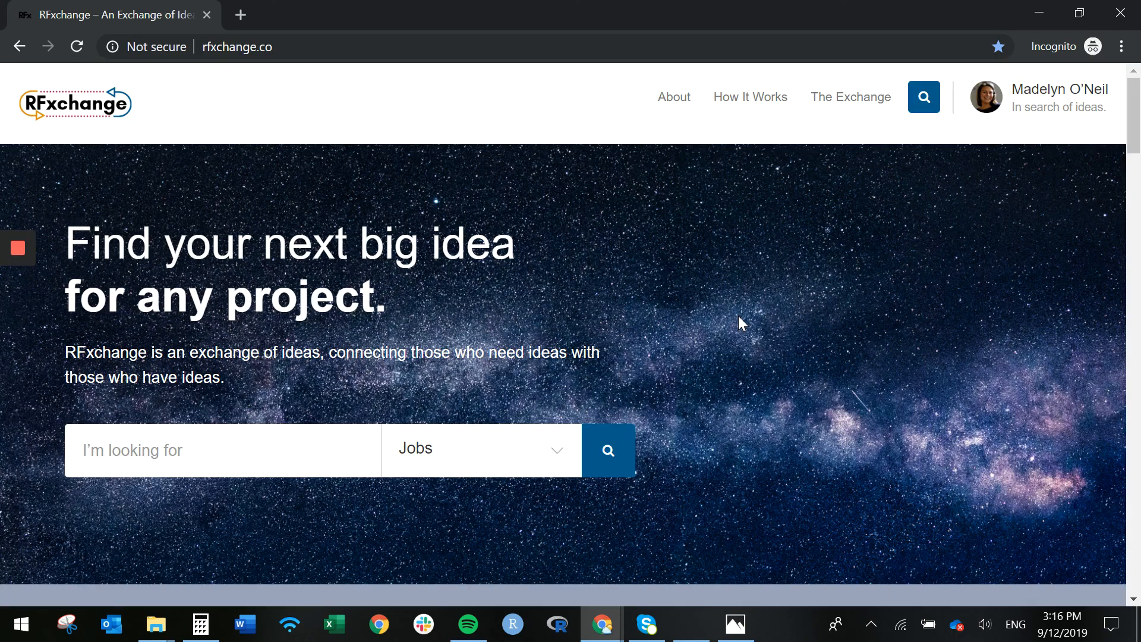